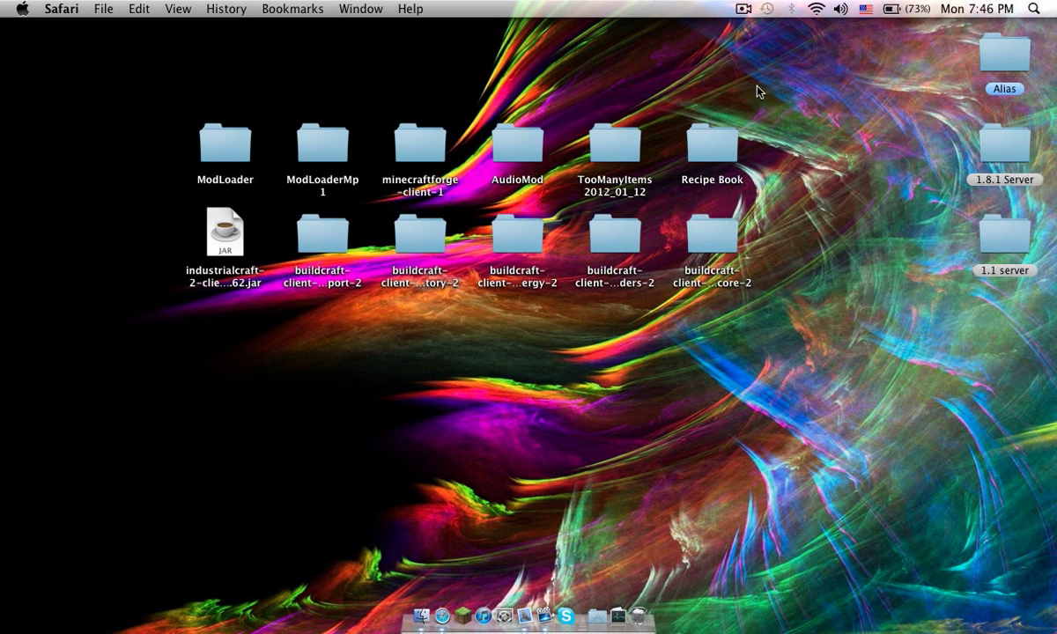
Step: Rearrange the desktop mod folders and snap the desktop icons back into a grid
mouse_move(710, 280)
mouse_down()
mouse_move(493, 219)
mouse_move(456, 259)
mouse_move(710, 296)
mouse_up()
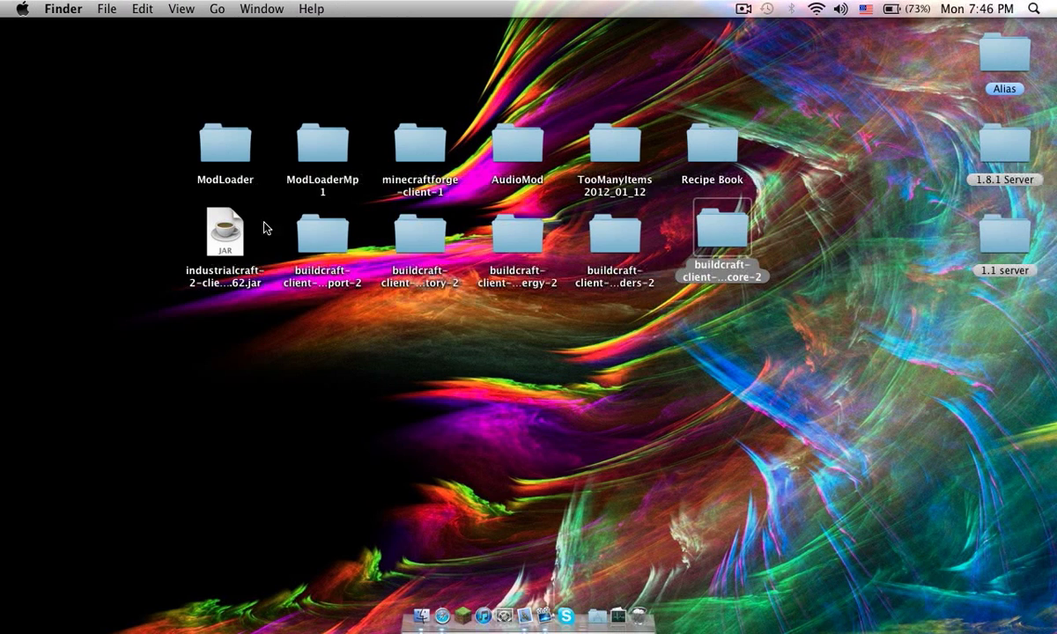
click(215, 227)
right_click(392, 343)
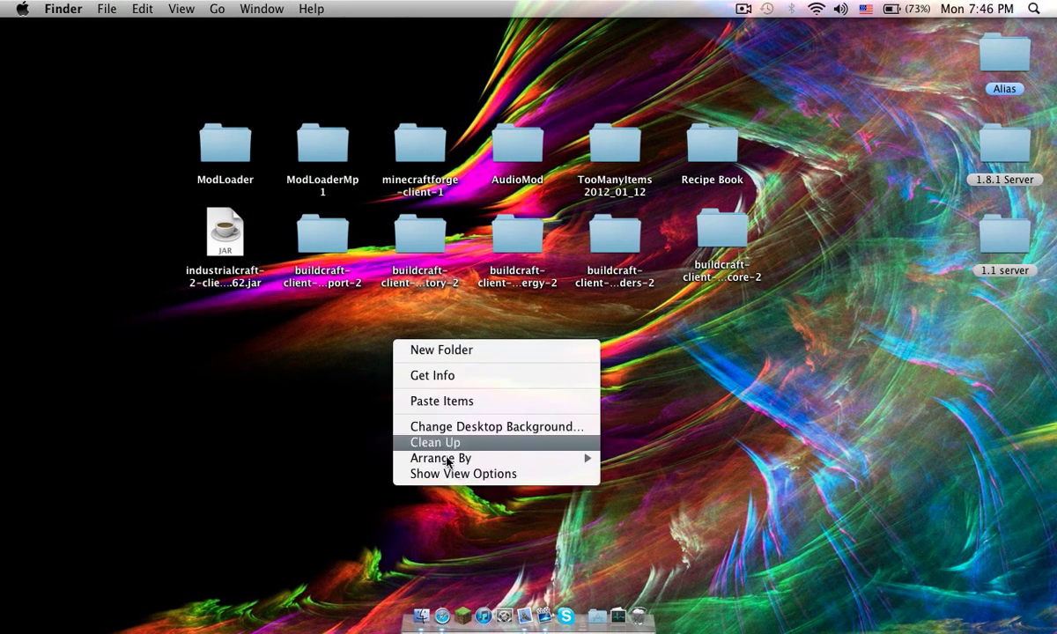
click(434, 438)
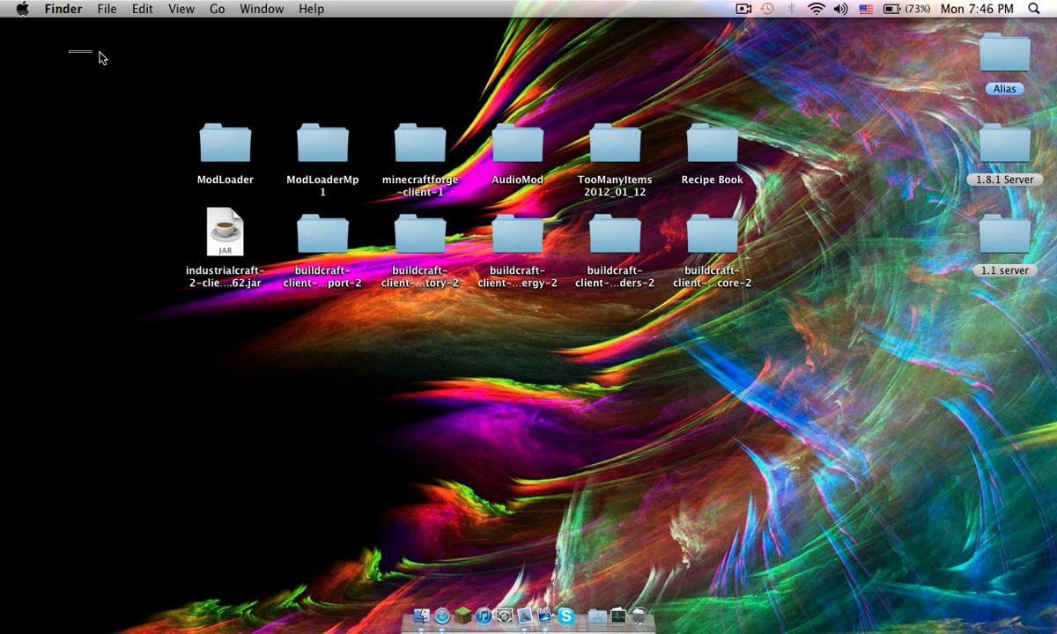
drag(99, 57, 79, 51)
Step: Browse from the home folder to Library > Application Support > minecraft > bin
click(421, 616)
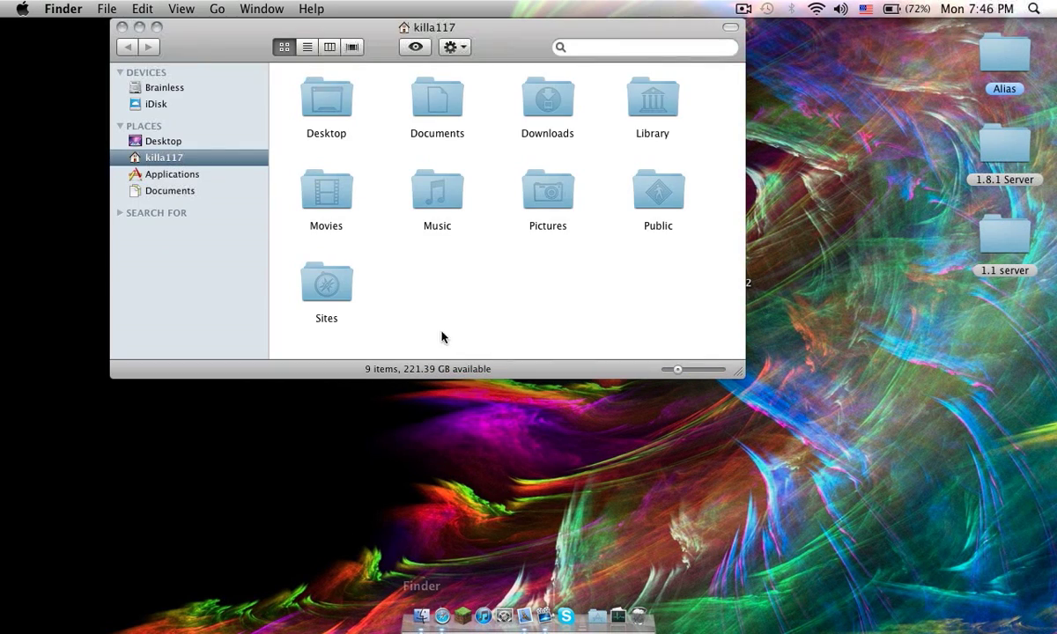
double_click(674, 92)
double_click(437, 104)
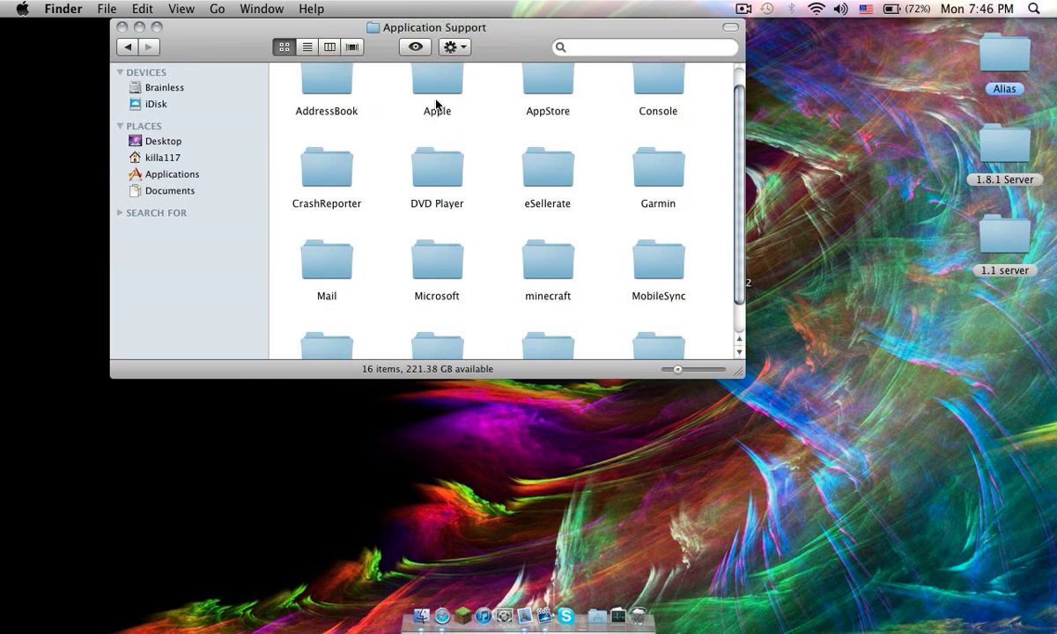
double_click(544, 270)
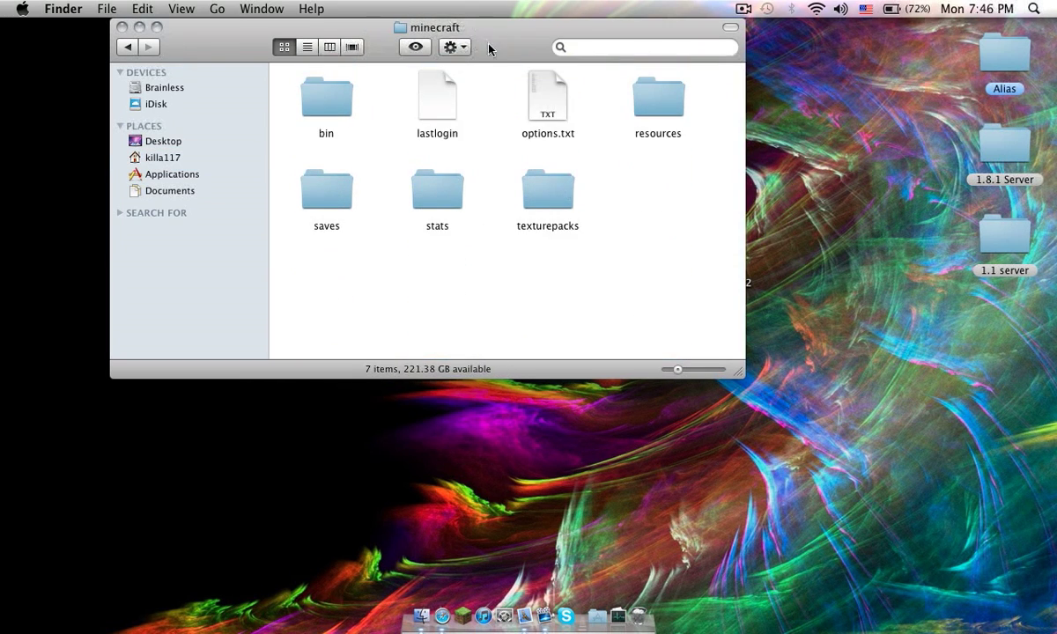
drag(480, 42, 562, 212)
click(421, 284)
double_click(421, 284)
Step: Extract minecraft.jar with Archive Utility and place the new minecraft folder below the jar
click(393, 364)
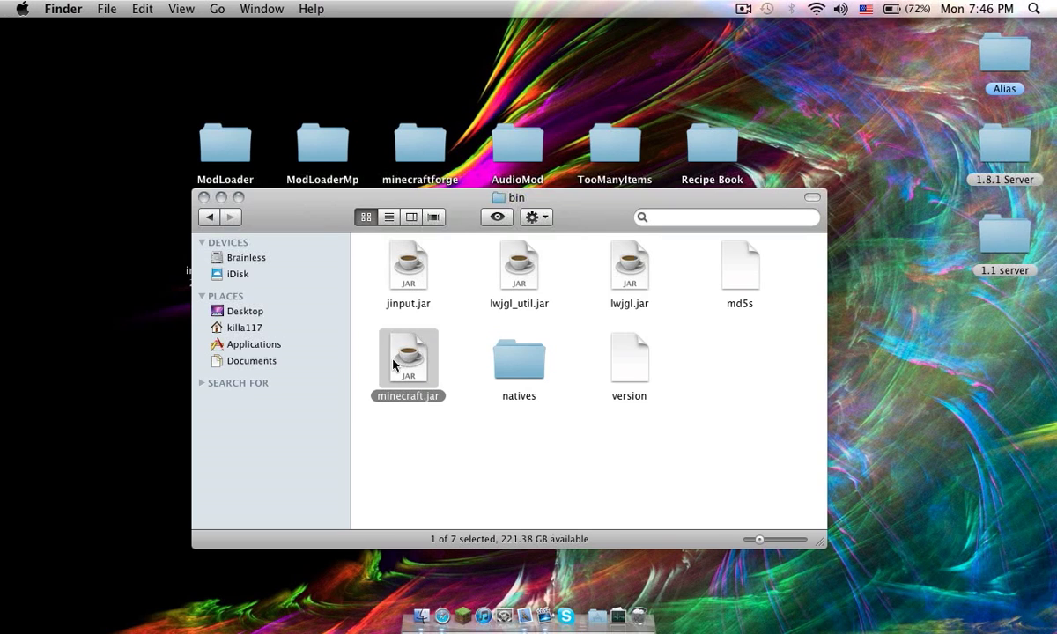
right_click(418, 370)
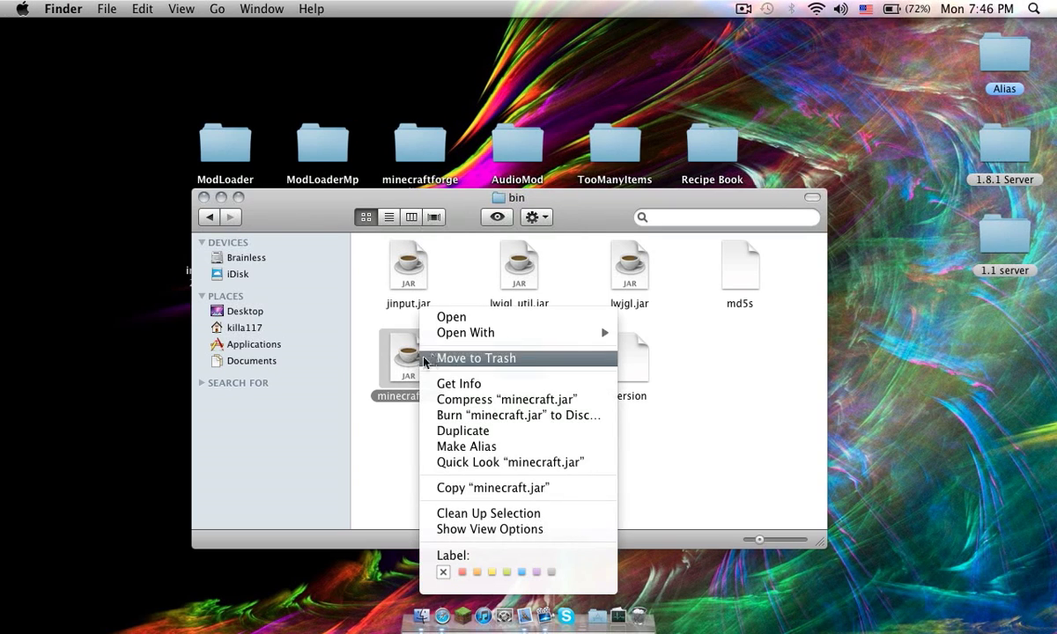
mouse_move(442, 340)
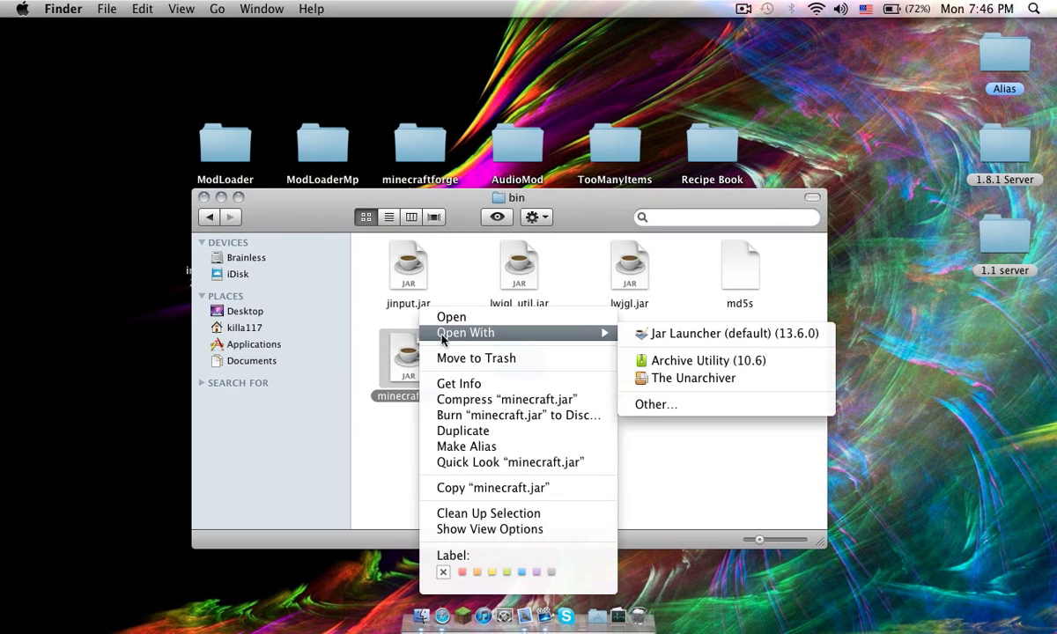
click(680, 363)
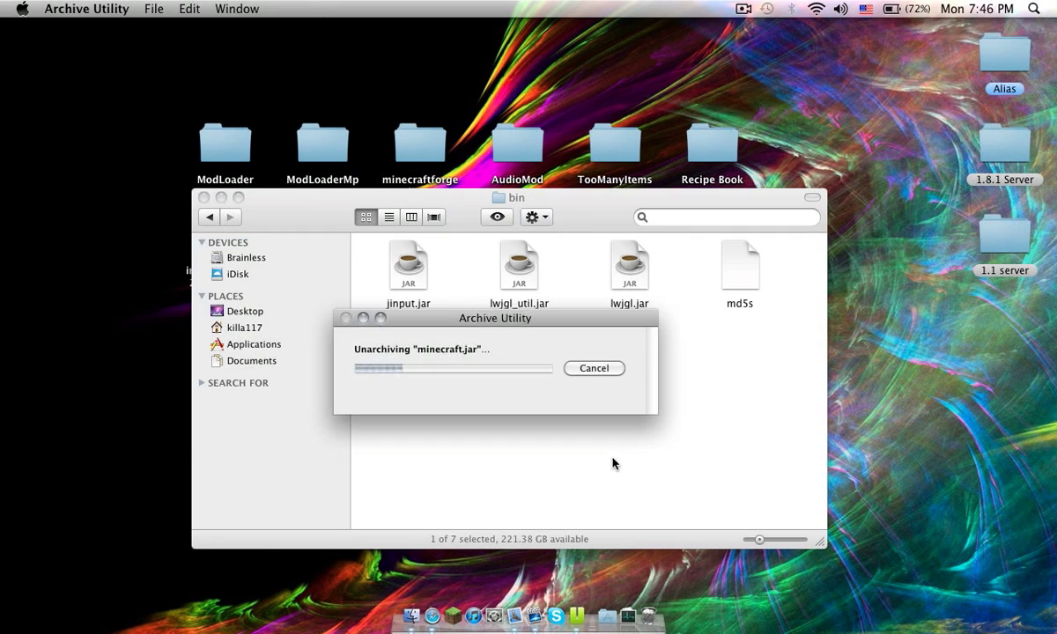
drag(425, 407, 423, 480)
Step: Rename the original minecraft.jar to 1minecraft.jar
click(410, 353)
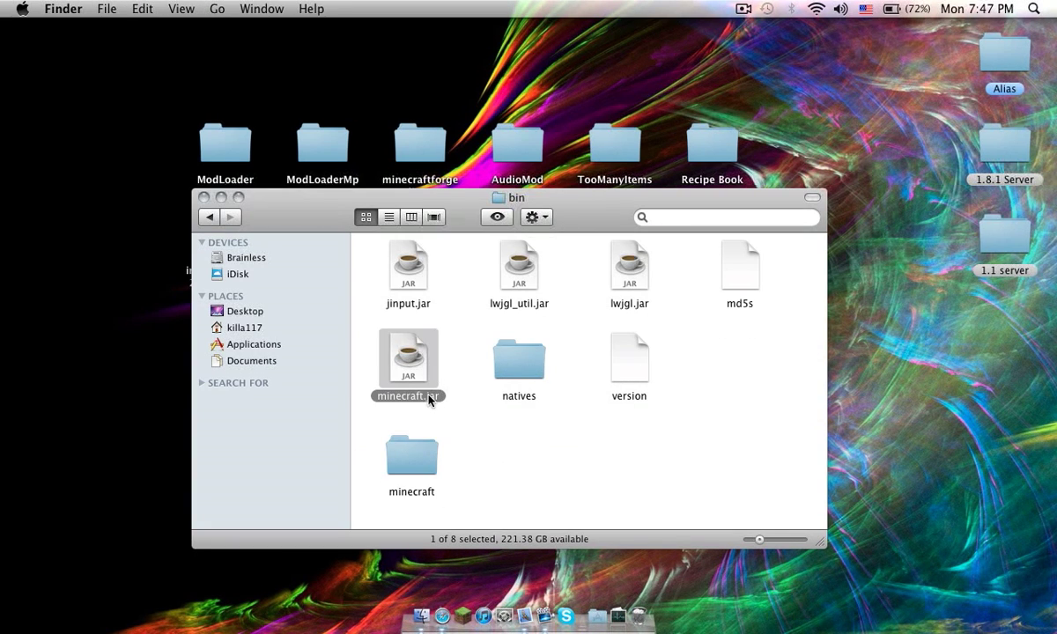
click(429, 397)
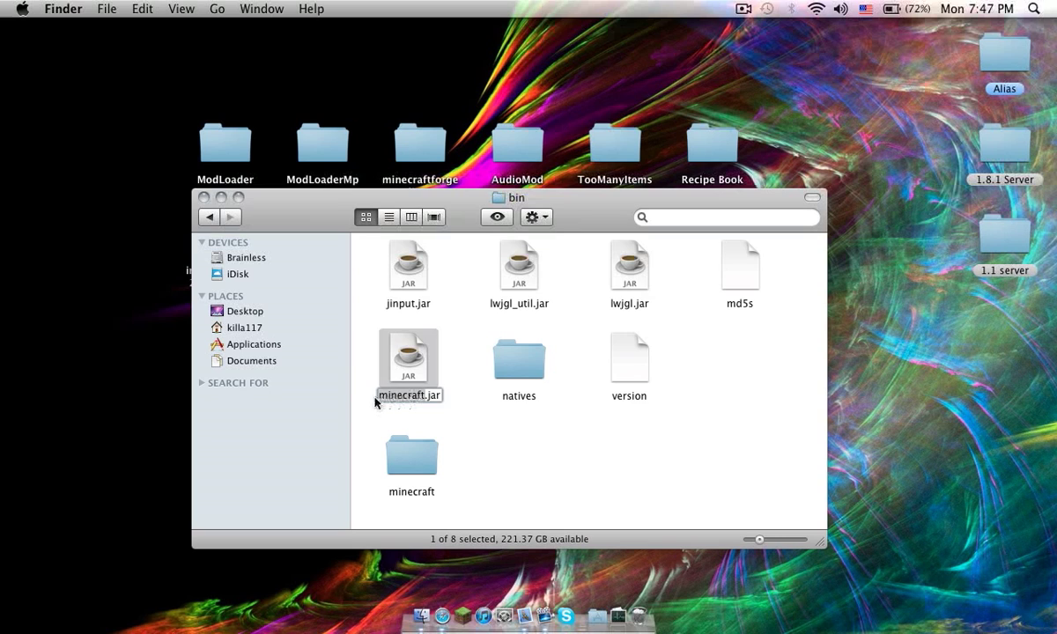
text(1)
key(Return)
Step: Rename the extracted minecraft folder to minecraft.jar, confirming the .jar extension
click(425, 456)
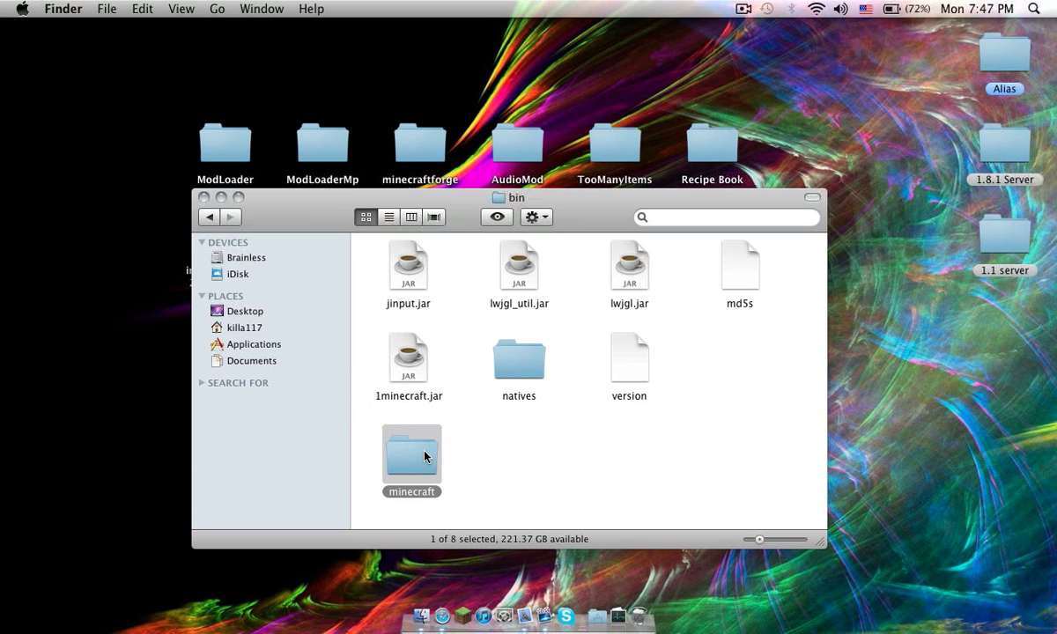
key(Return)
click(433, 492)
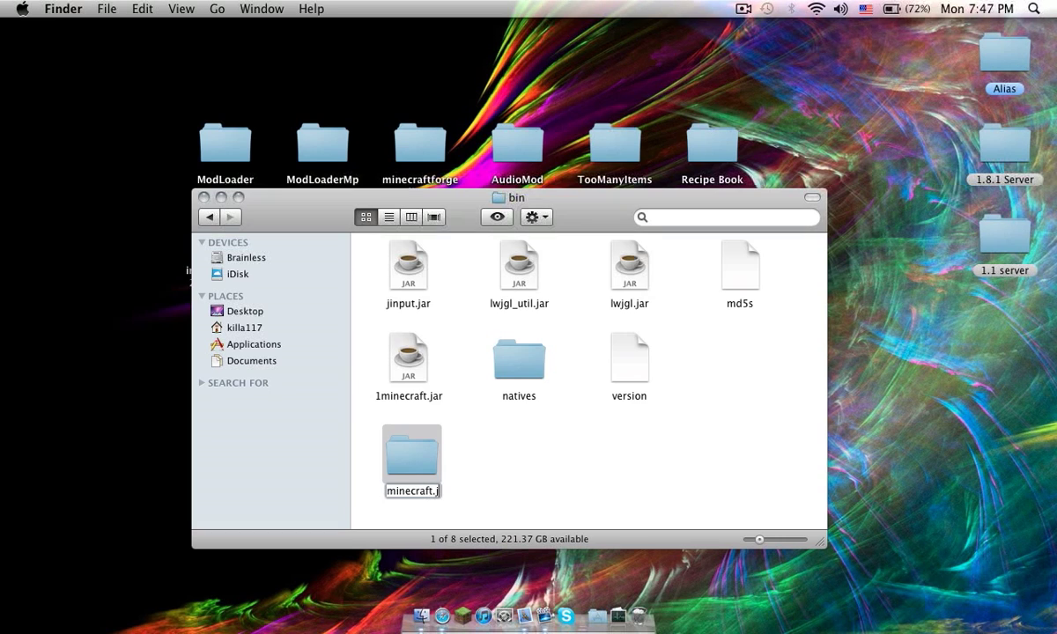
text(.jar)
key(Return)
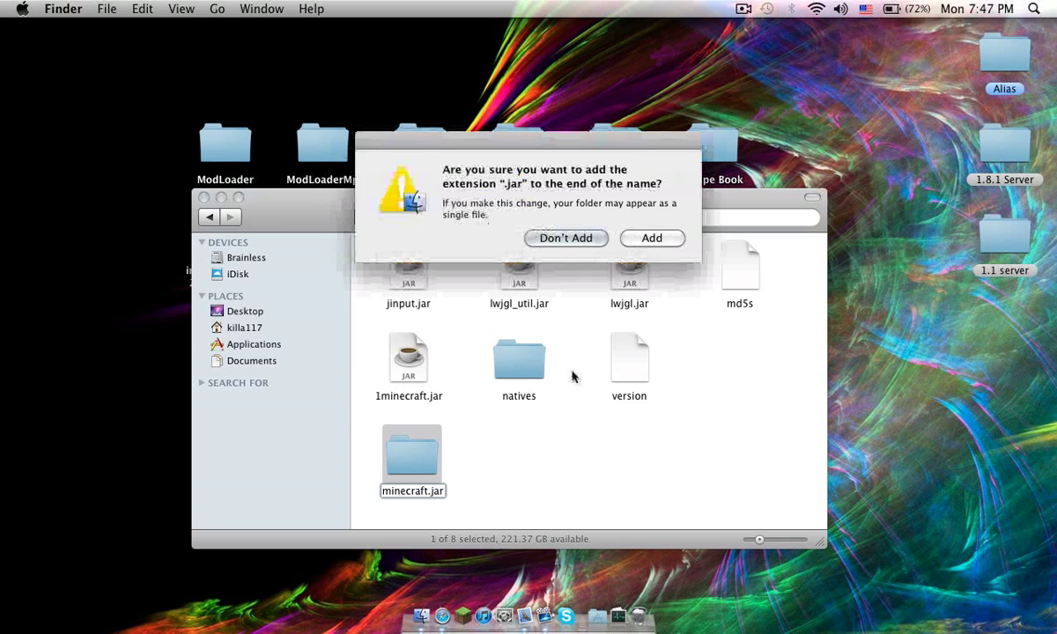
click(656, 305)
Step: Tidy the bin folder icons, then view minecraft.jar's contents arranged by kind
right_click(484, 447)
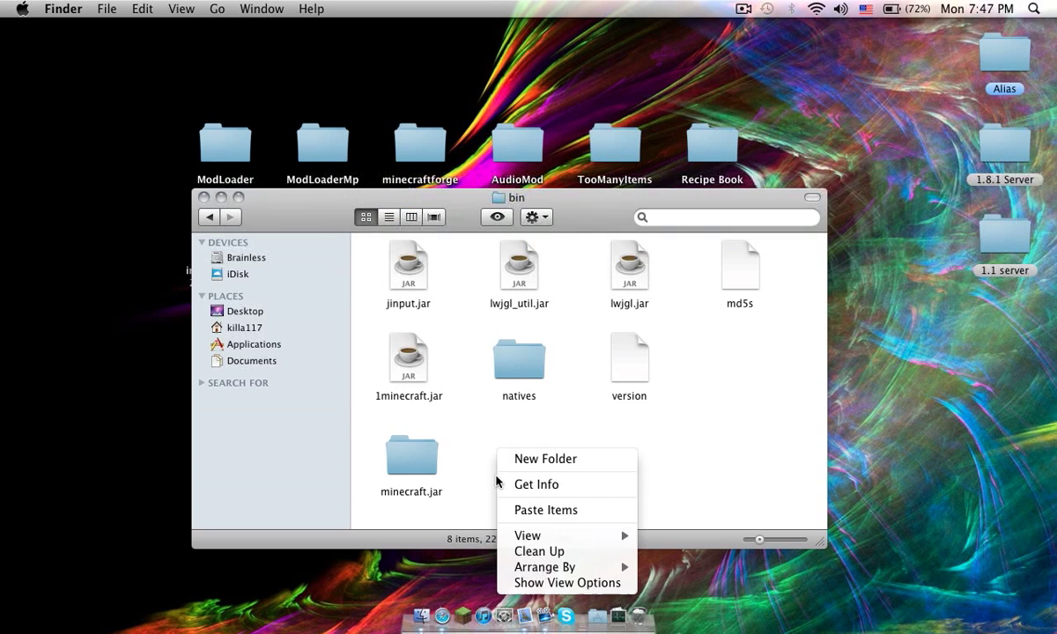
click(528, 549)
double_click(429, 456)
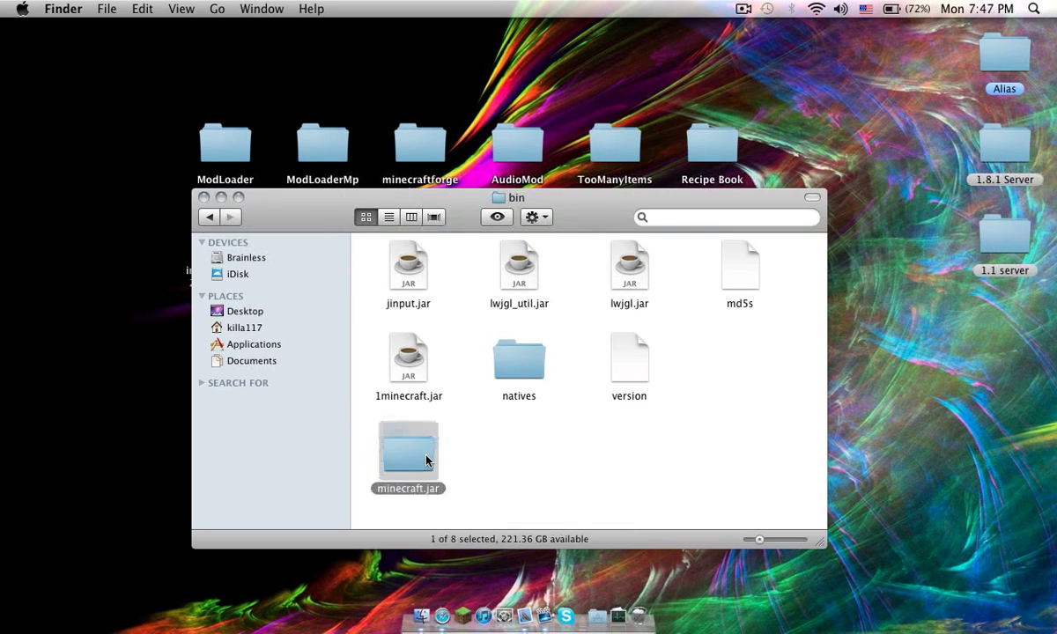
right_click(484, 282)
mouse_move(542, 407)
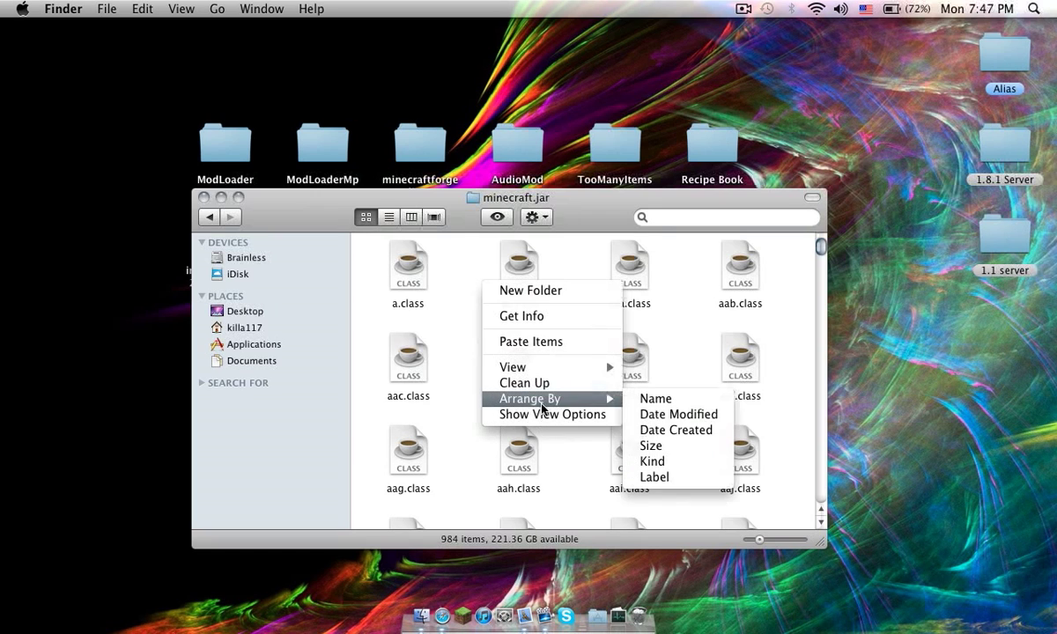
click(653, 461)
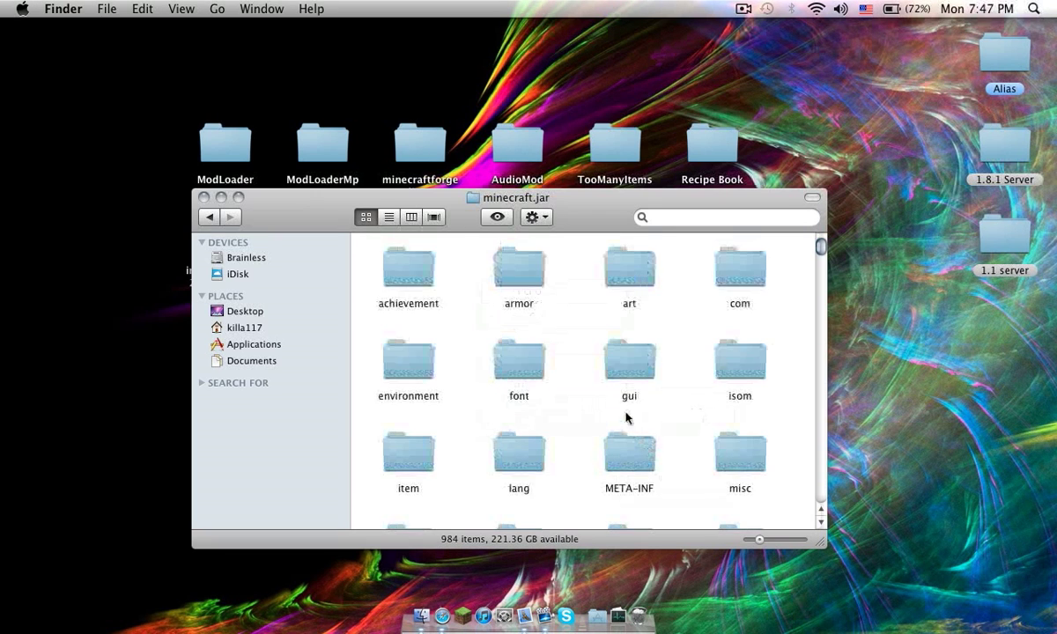
Step: Move the META-INF folder to the Trash and re-sort the remaining 983 items
right_click(648, 444)
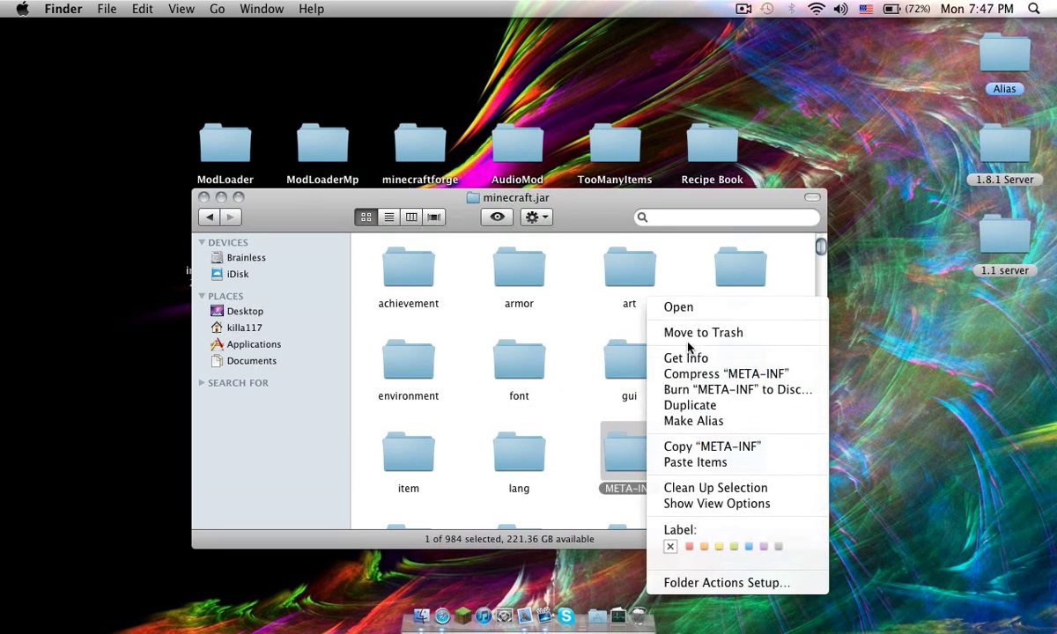
click(644, 331)
right_click(591, 422)
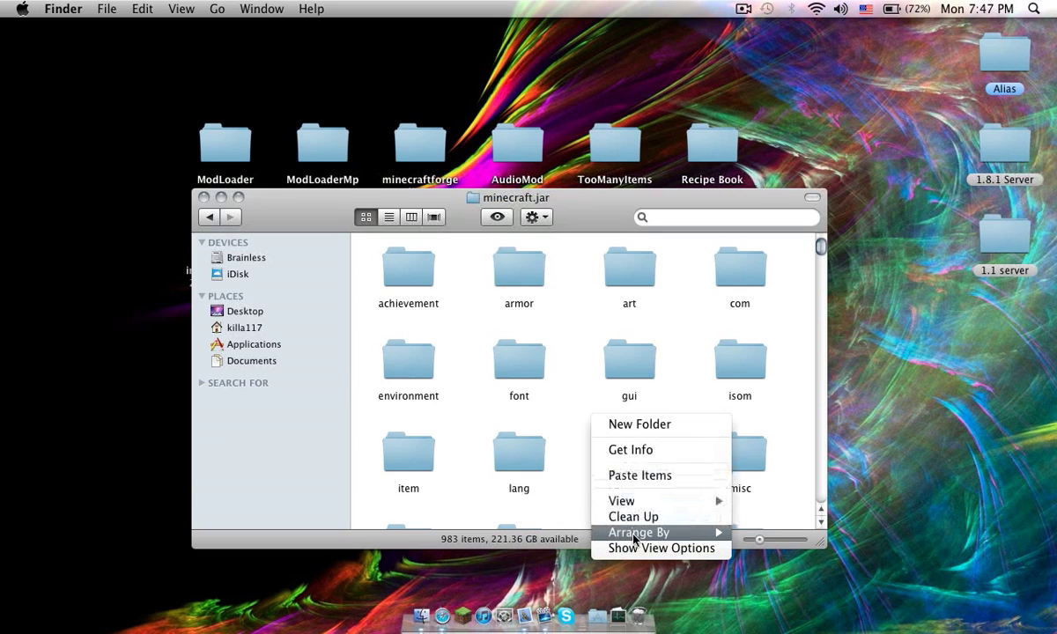
mouse_move(670, 533)
click(749, 539)
mouse_move(571, 213)
mouse_down()
mouse_move(542, 260)
mouse_move(542, 340)
mouse_move(554, 226)
mouse_up()
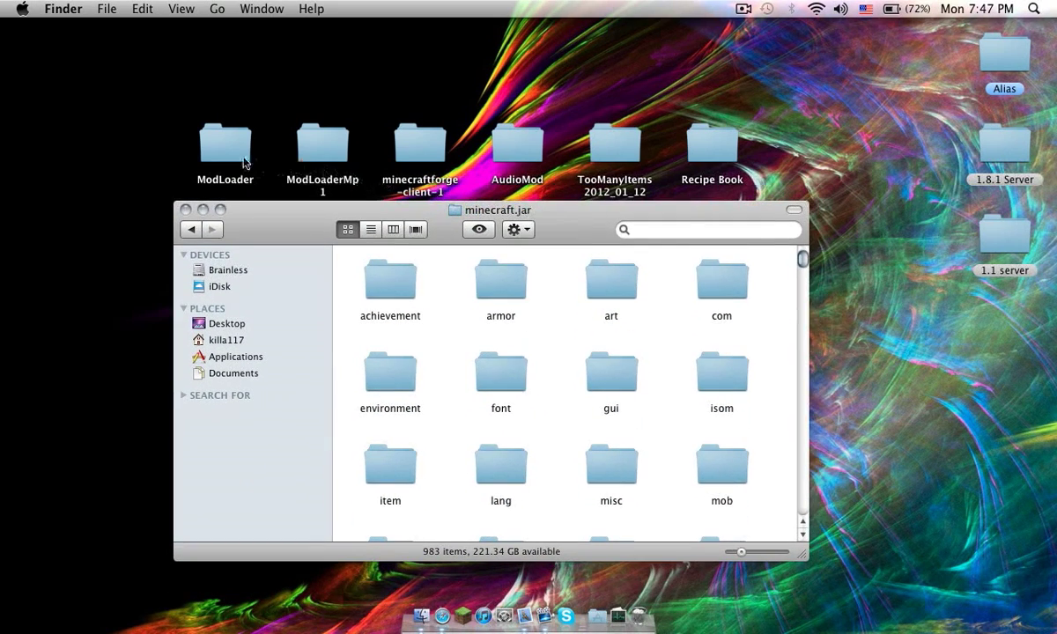
Step: Paste all 15 ModLoader files into minecraft.jar, replacing every existing copy
double_click(221, 154)
click(392, 287)
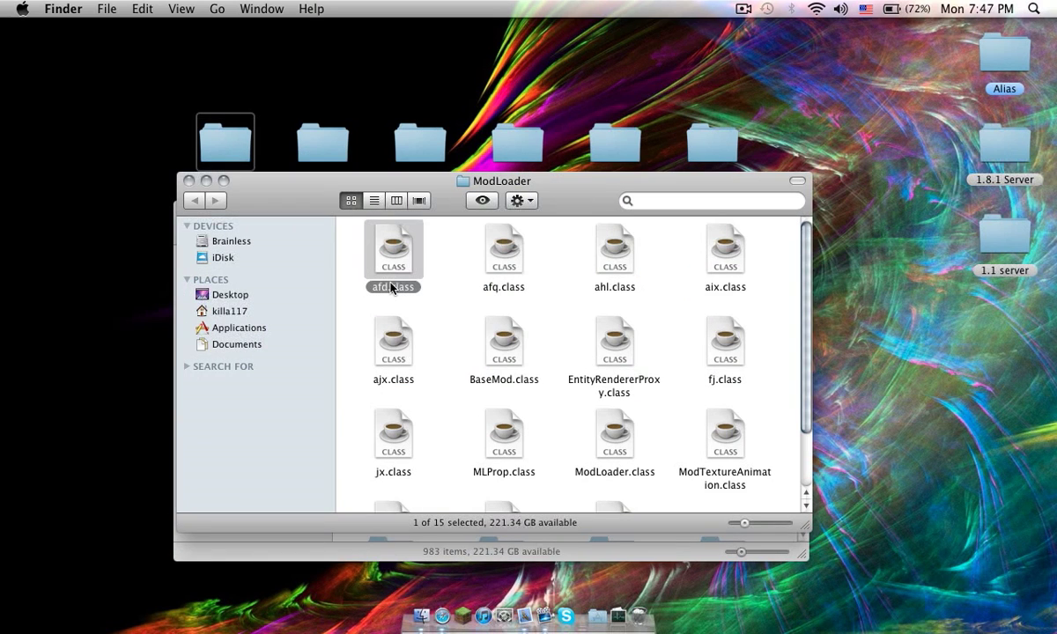
key(super+a)
right_click(407, 248)
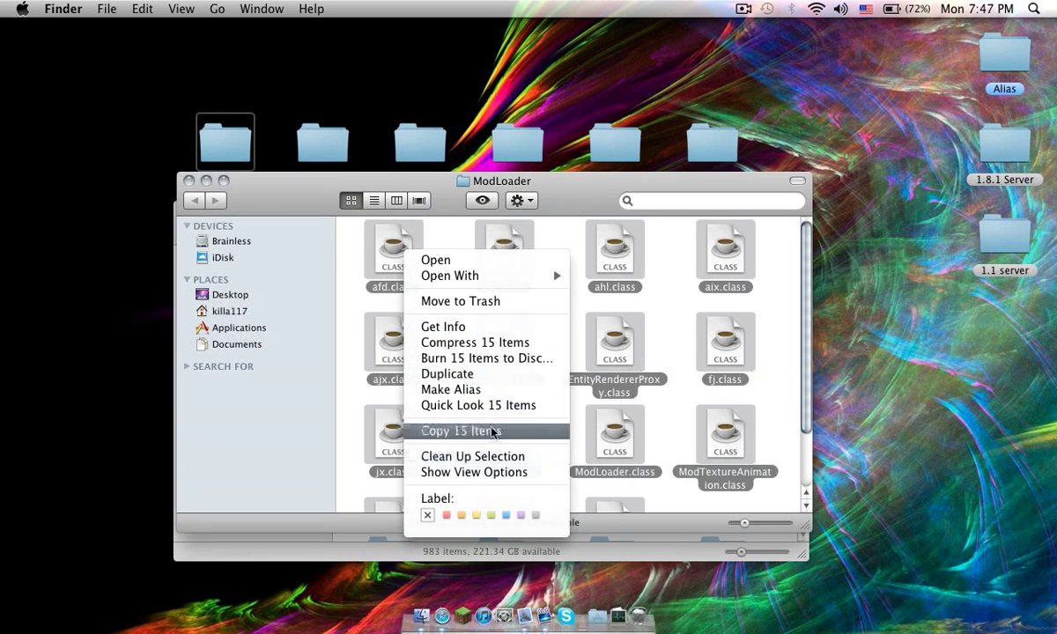
click(555, 432)
click(188, 180)
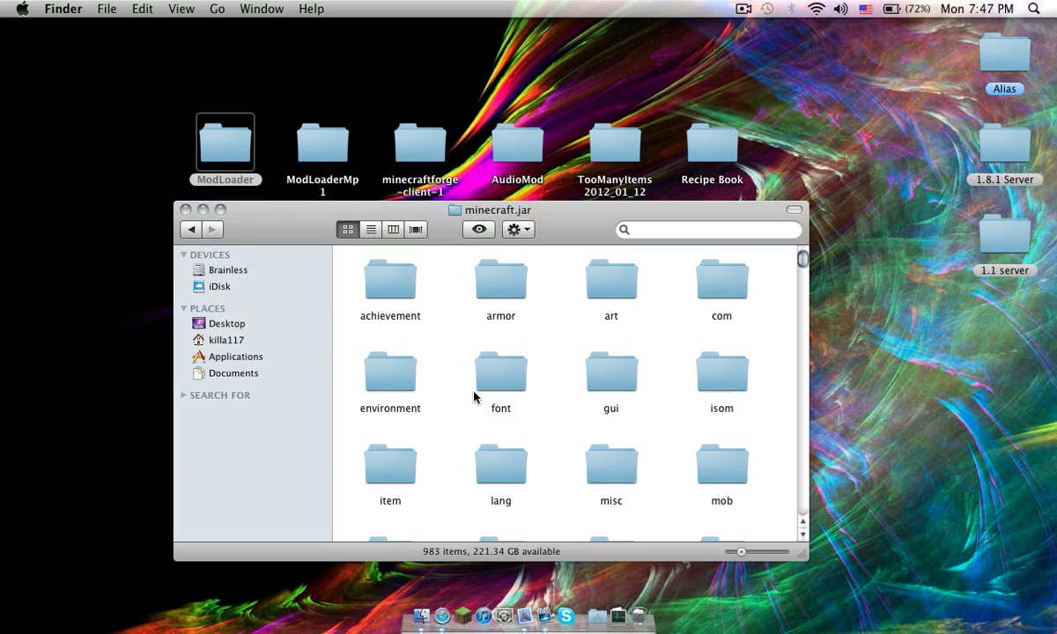
right_click(475, 390)
click(493, 452)
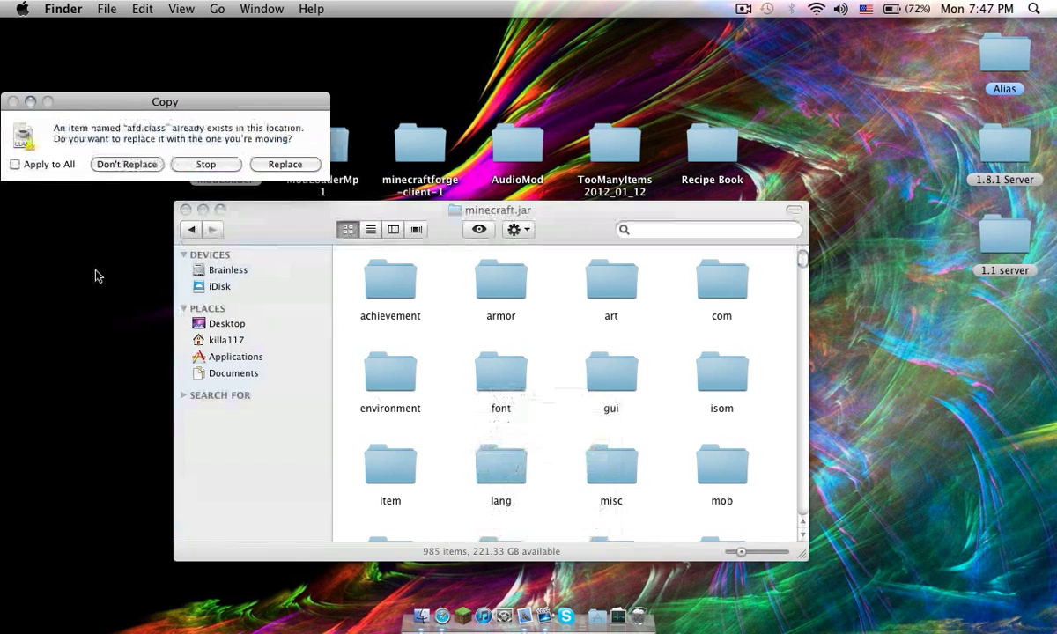
click(14, 164)
click(285, 164)
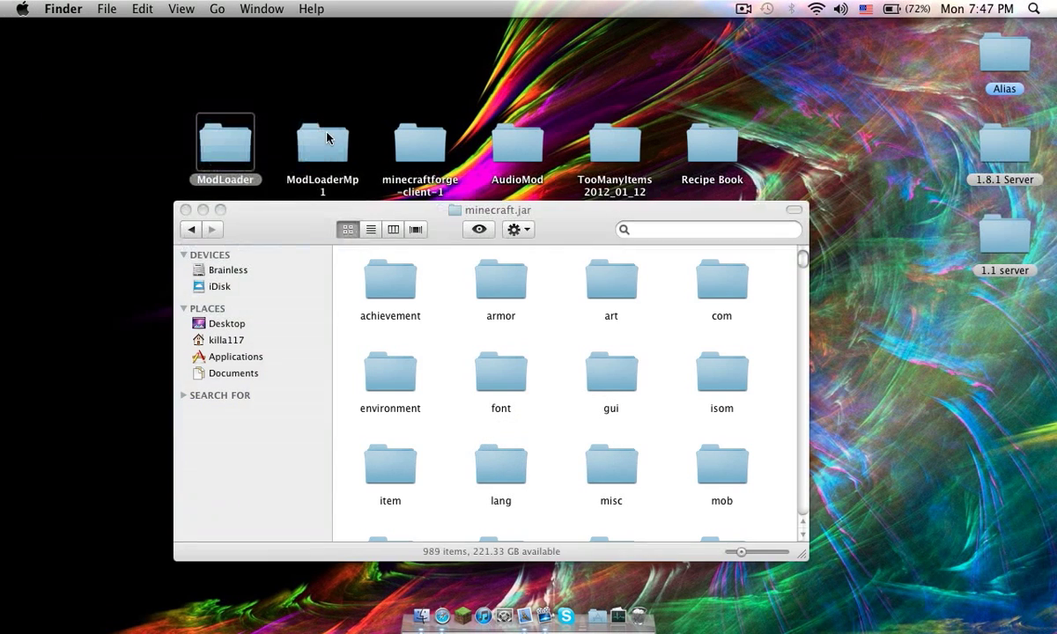
Step: Paste all nine ModLoaderMp class files into minecraft.jar, replacing every duplicate
click(324, 141)
double_click(326, 141)
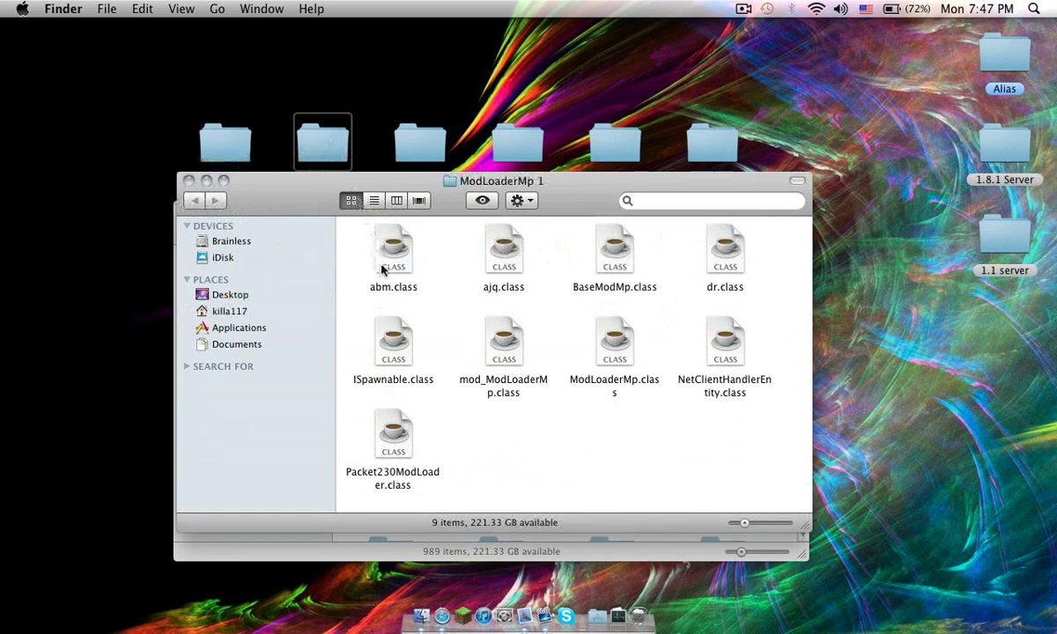
click(383, 268)
key(super+a)
right_click(382, 269)
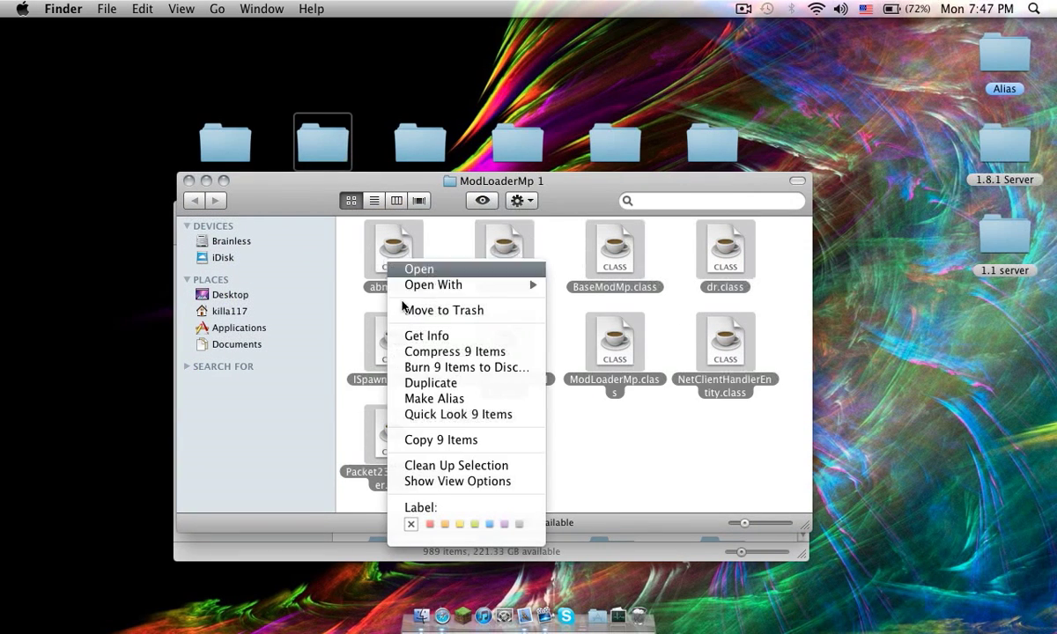
click(421, 440)
click(189, 181)
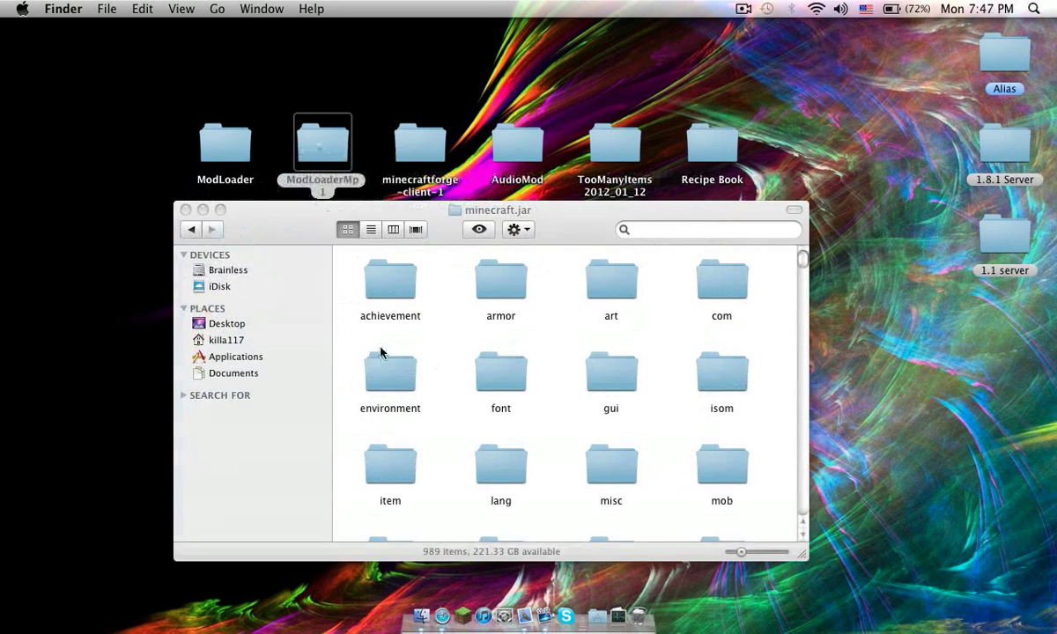
right_click(427, 359)
click(475, 420)
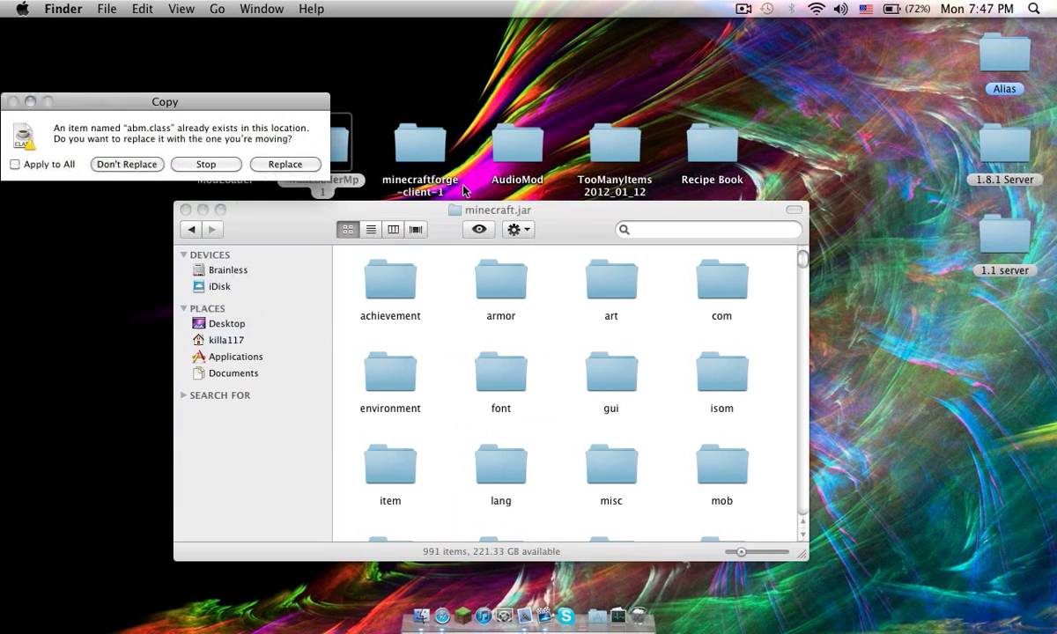
click(15, 165)
click(280, 164)
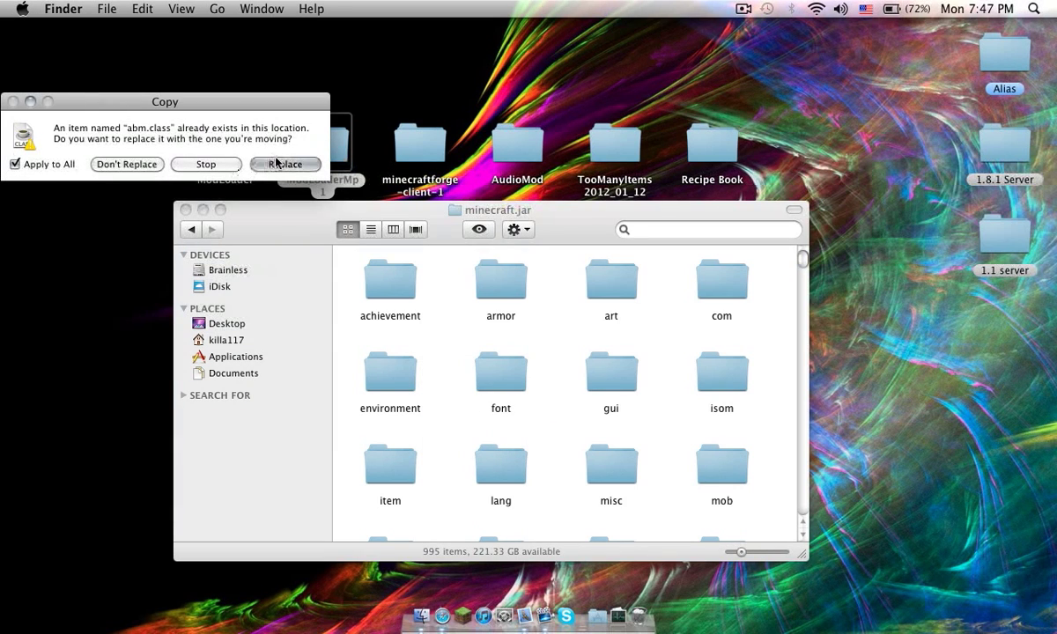
click(419, 143)
Step: Paste all 63 minecraftforge-client-1 class files into minecraft.jar, replacing all conflicts
double_click(420, 143)
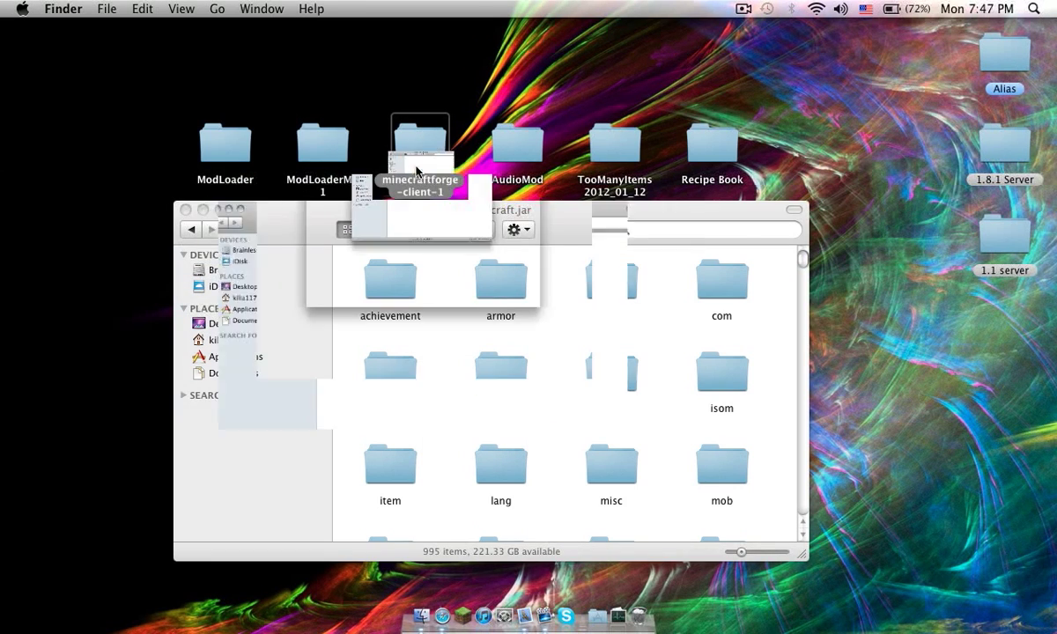
click(311, 322)
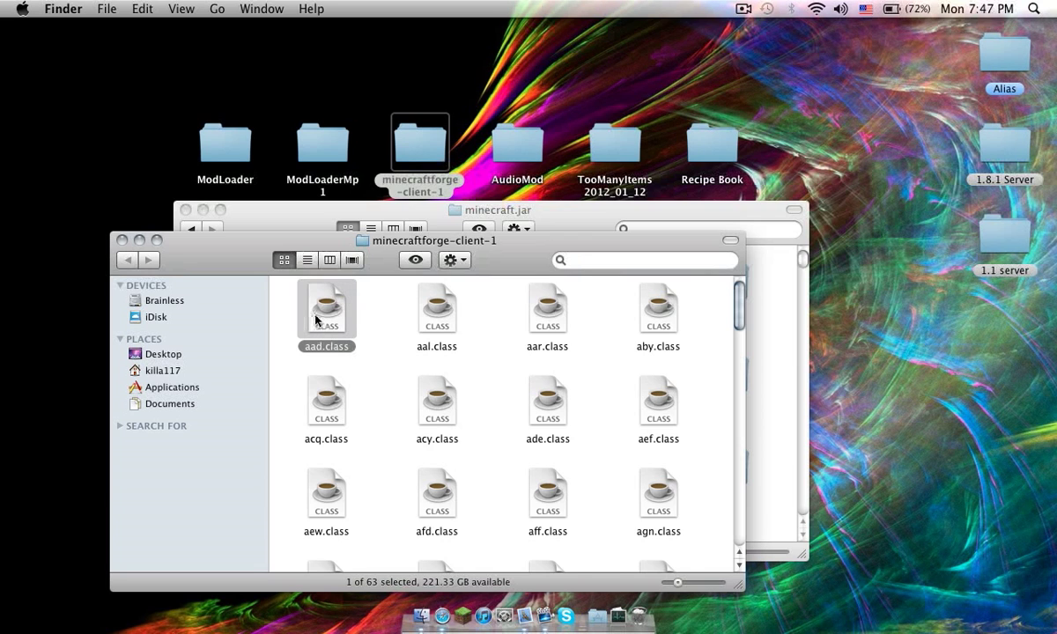
key(super+a)
right_click(323, 310)
click(383, 490)
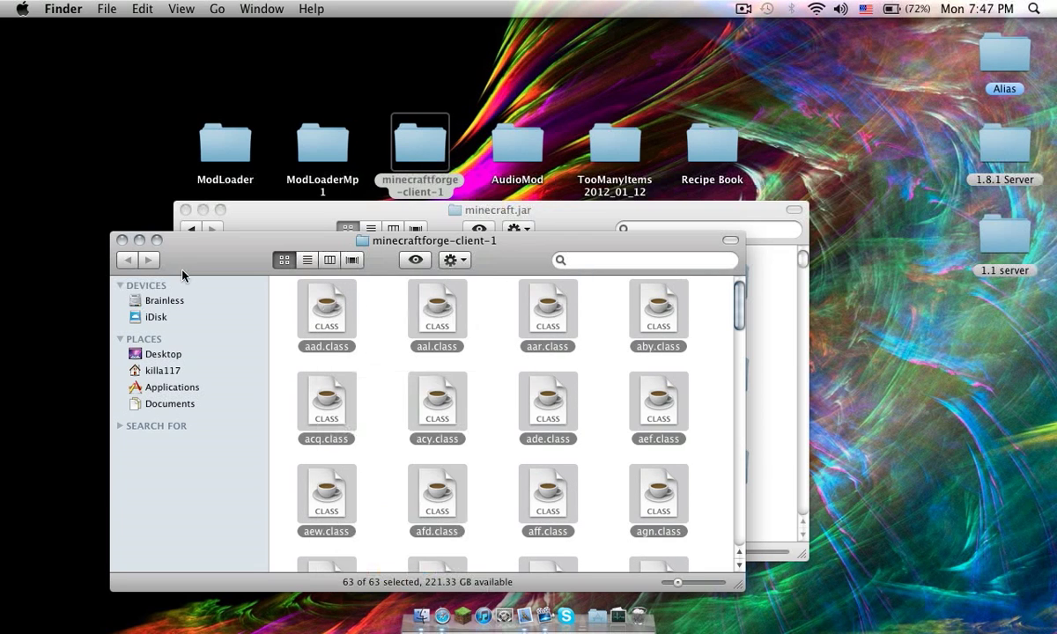
click(122, 240)
right_click(443, 410)
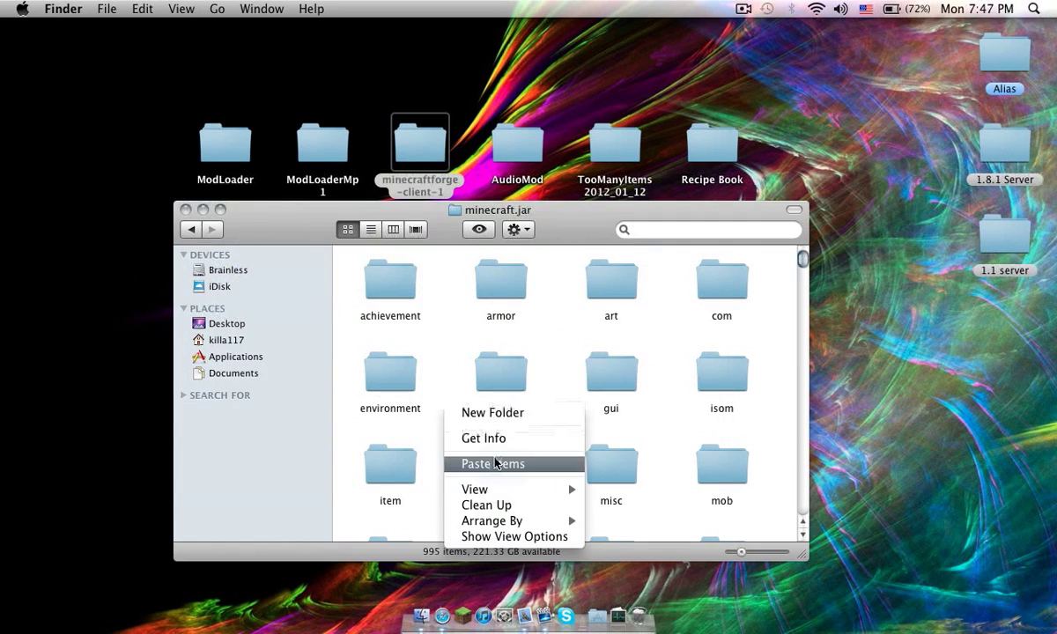
click(495, 465)
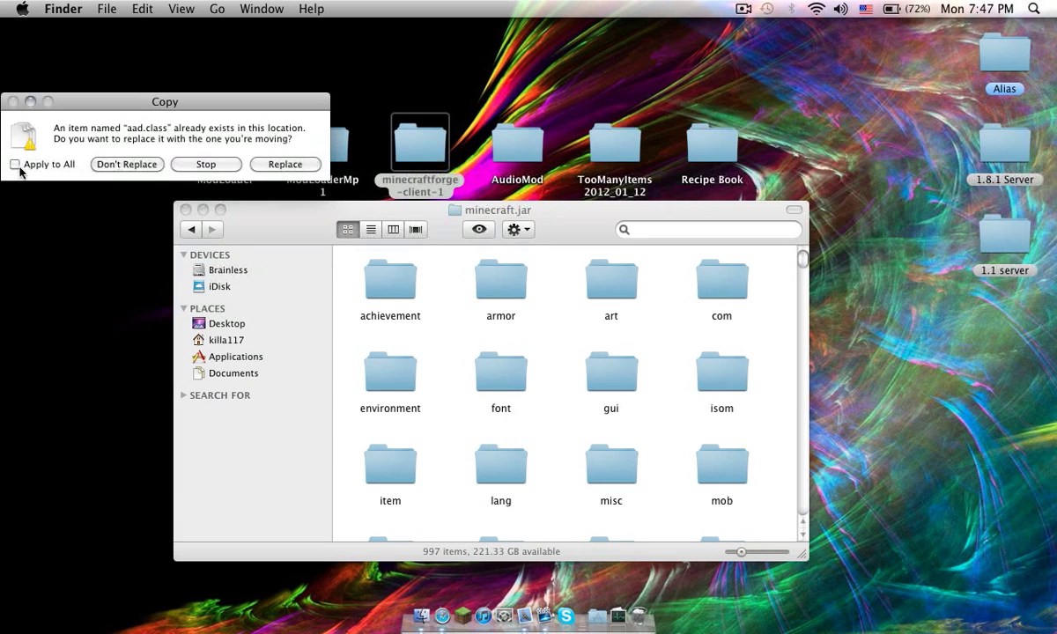
click(15, 165)
click(285, 164)
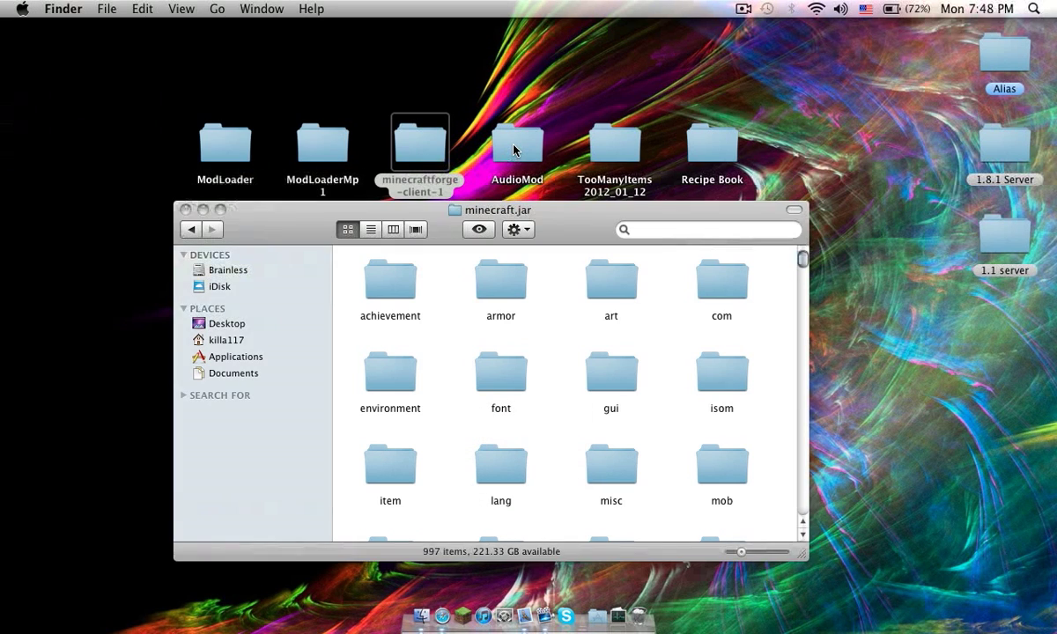
Step: Paste AudioMod's ibxm folder and rg.class into minecraft.jar, replacing conflicts
click(513, 148)
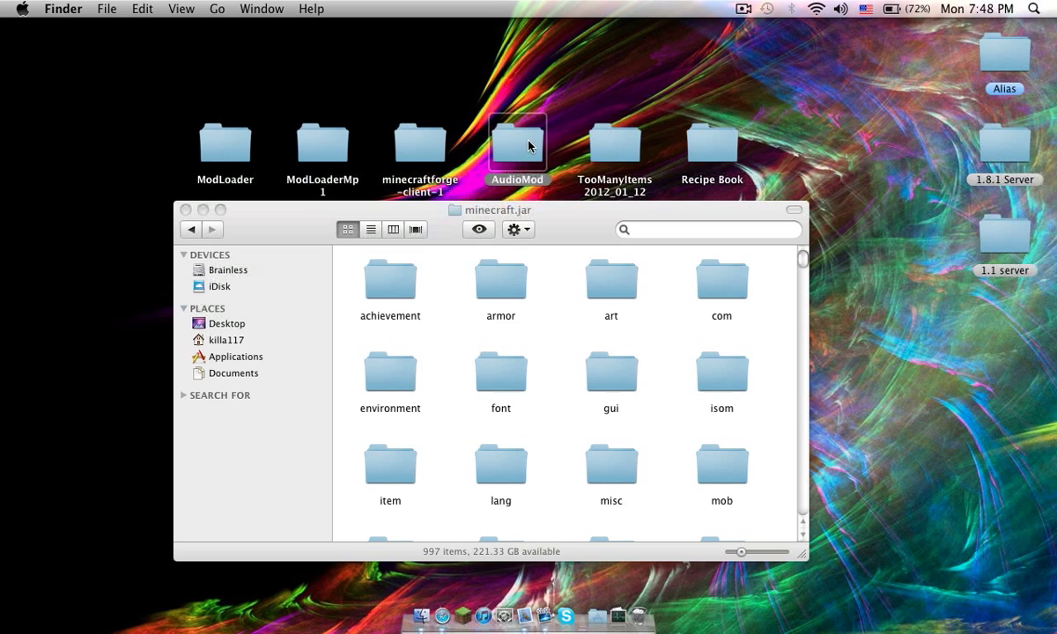
double_click(513, 150)
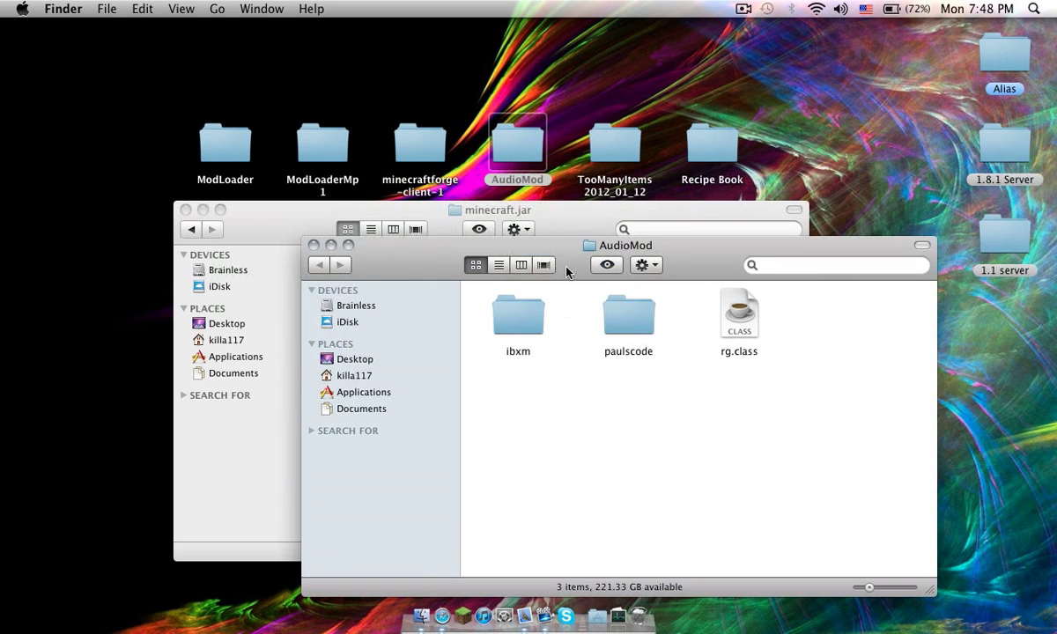
drag(566, 272, 444, 238)
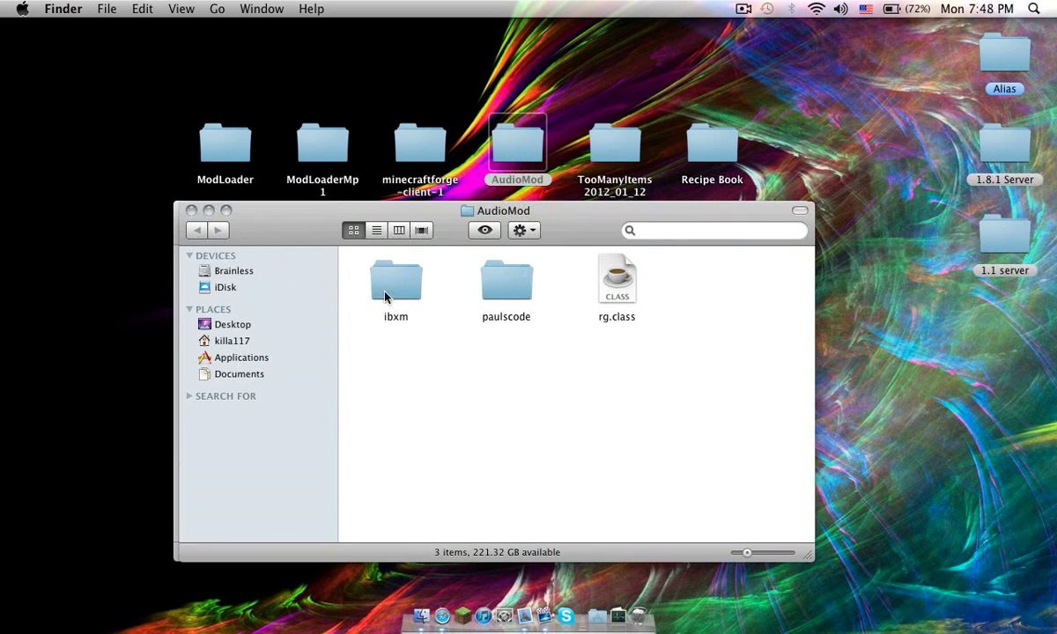
click(631, 284)
super+click(379, 278)
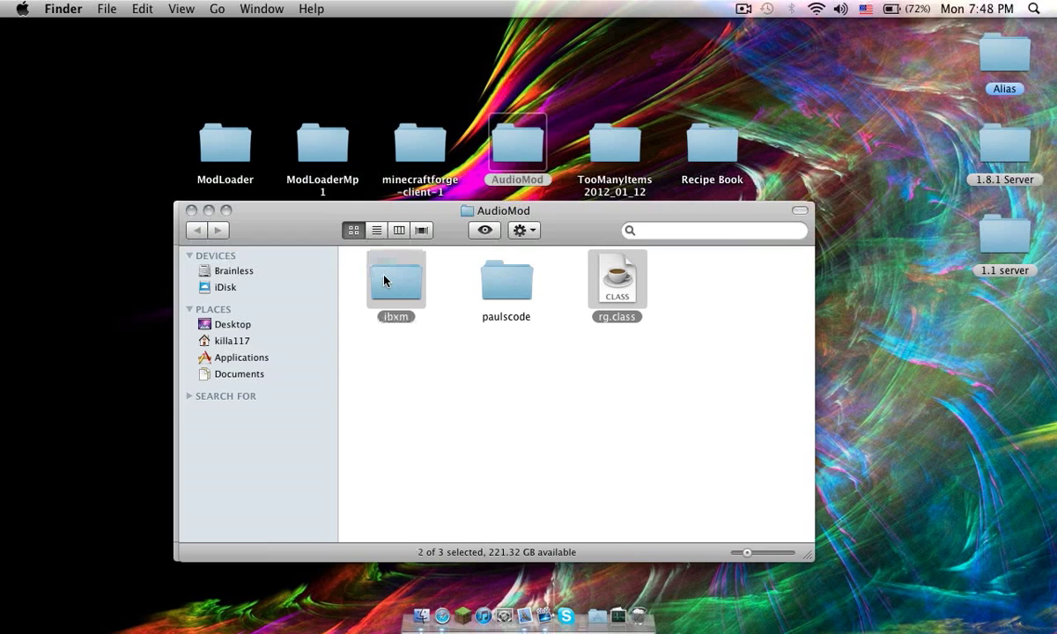
right_click(385, 279)
key(super+grave)
right_click(566, 325)
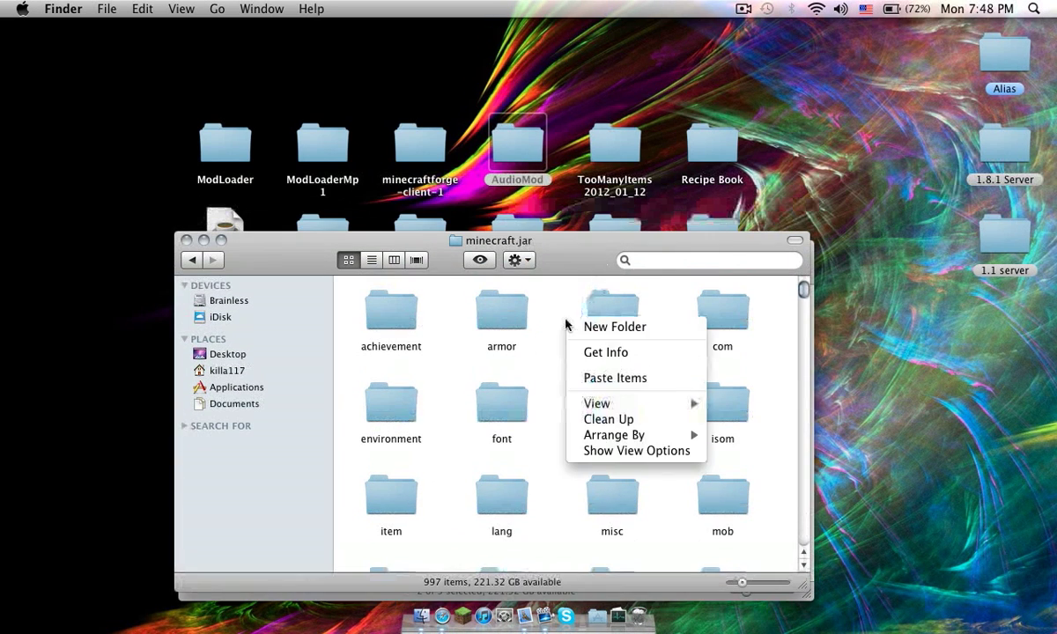
click(615, 378)
click(283, 165)
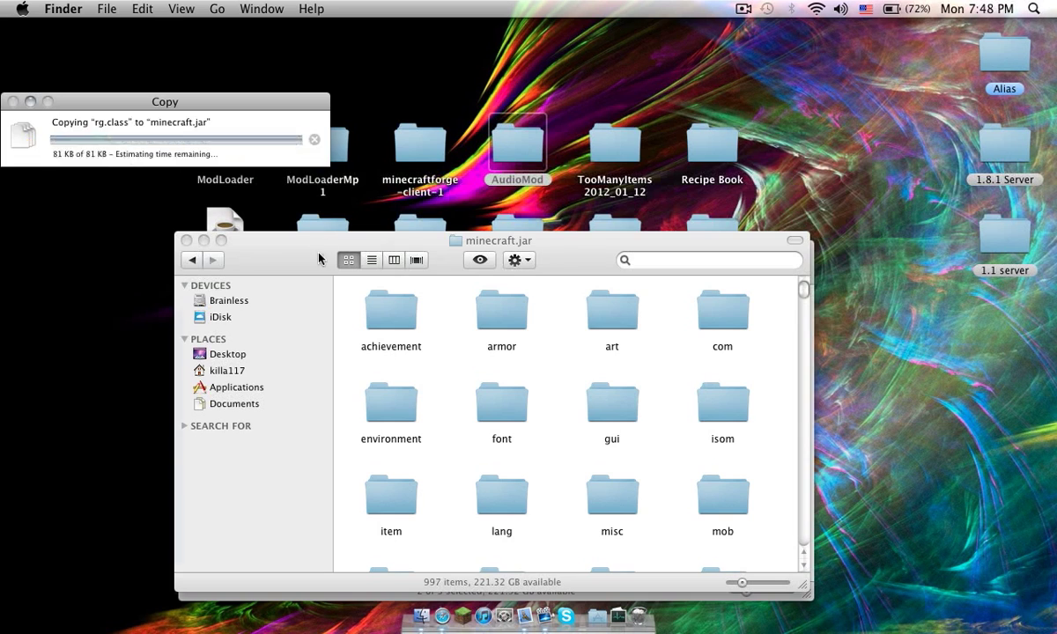
drag(304, 240, 320, 44)
Step: Copy CodecIBXM.class from AudioMod's paulscode/sound/codecs folder
click(410, 481)
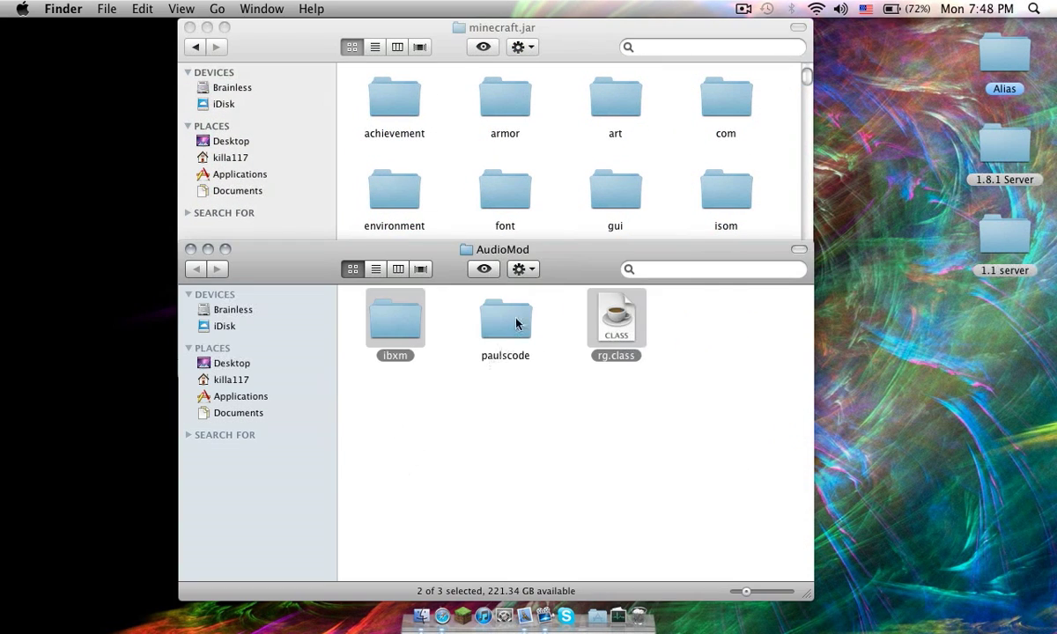
double_click(507, 322)
double_click(406, 320)
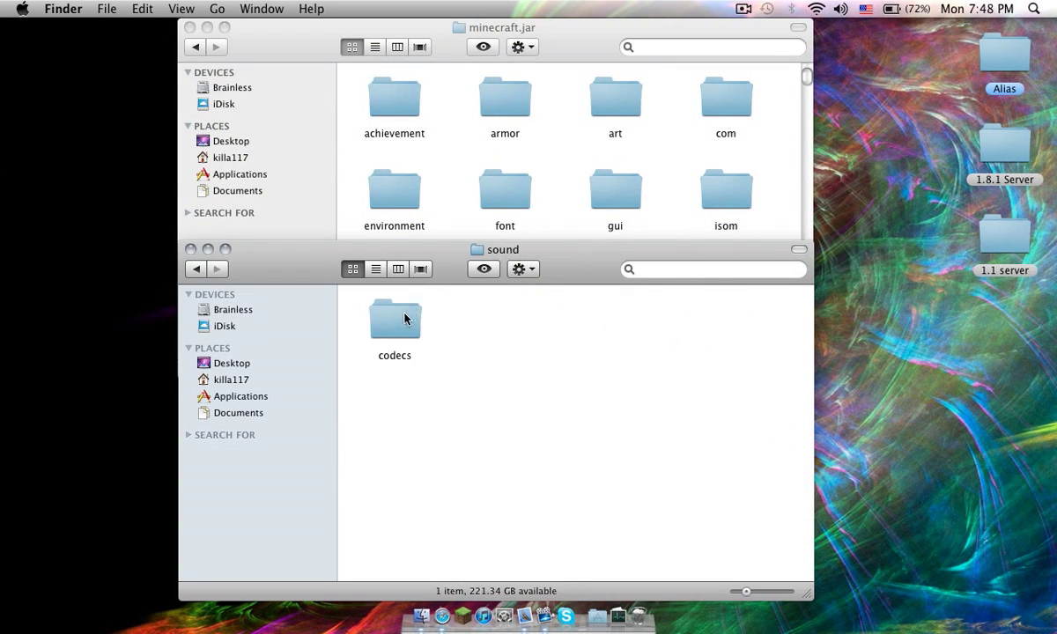
double_click(407, 327)
right_click(408, 327)
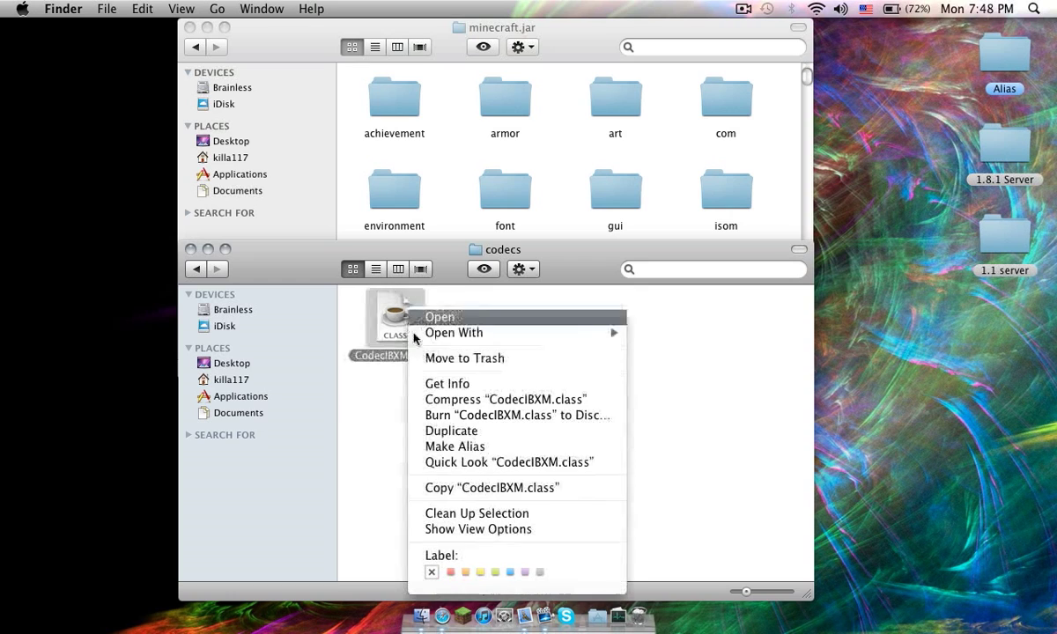
click(493, 487)
click(198, 269)
click(199, 269)
click(198, 269)
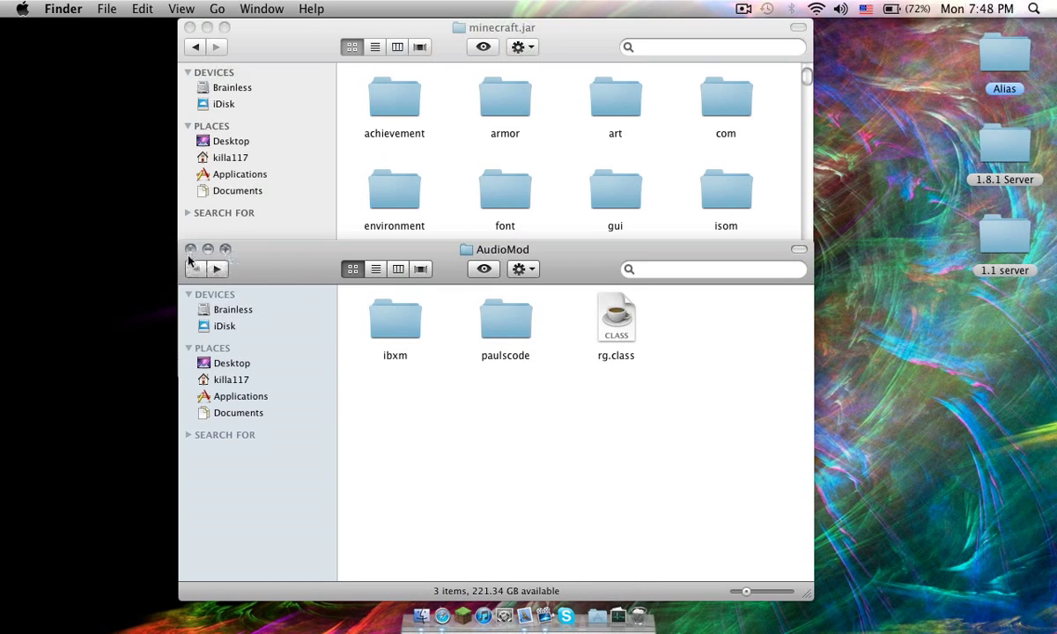
click(190, 251)
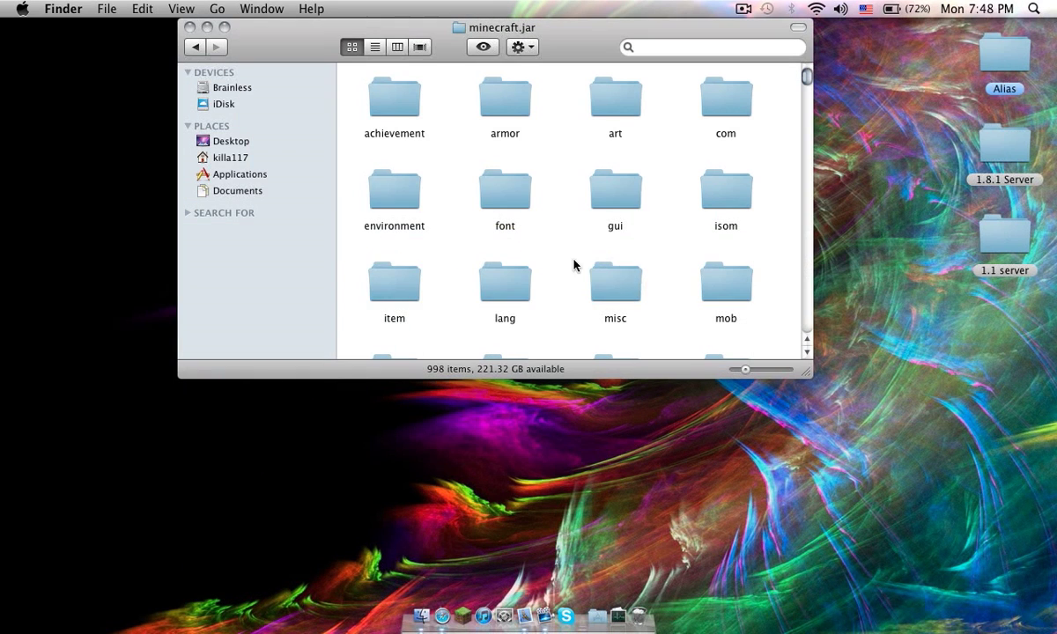
Step: Paste CodecIBXM.class into minecraft.jar's paulscode/sound/codecs folder
scroll(581, 268, down, 5)
scroll(567, 262, up, 3)
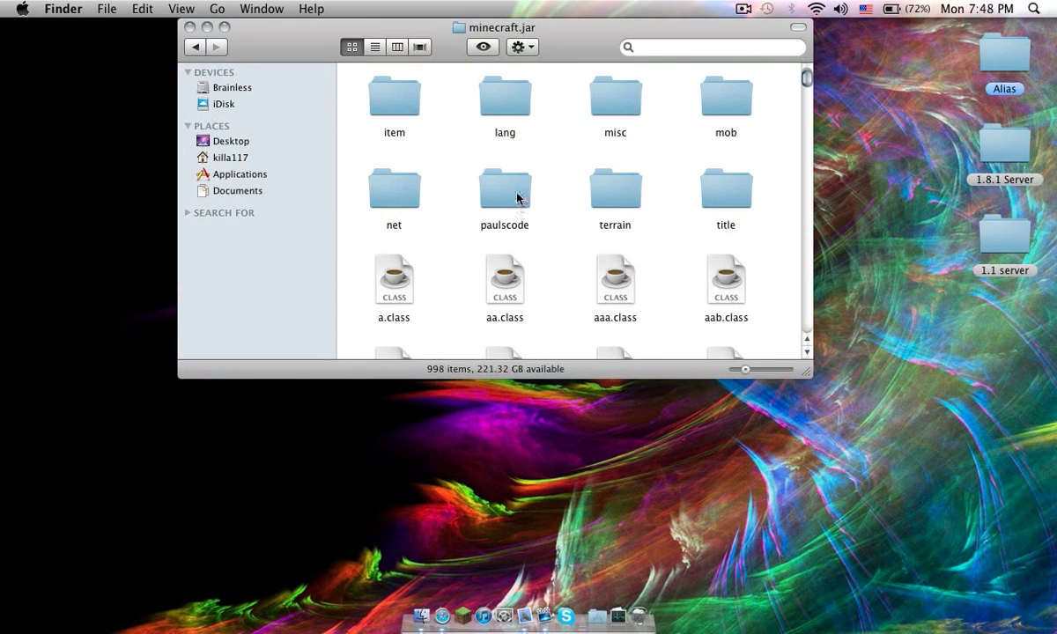
double_click(484, 178)
double_click(399, 109)
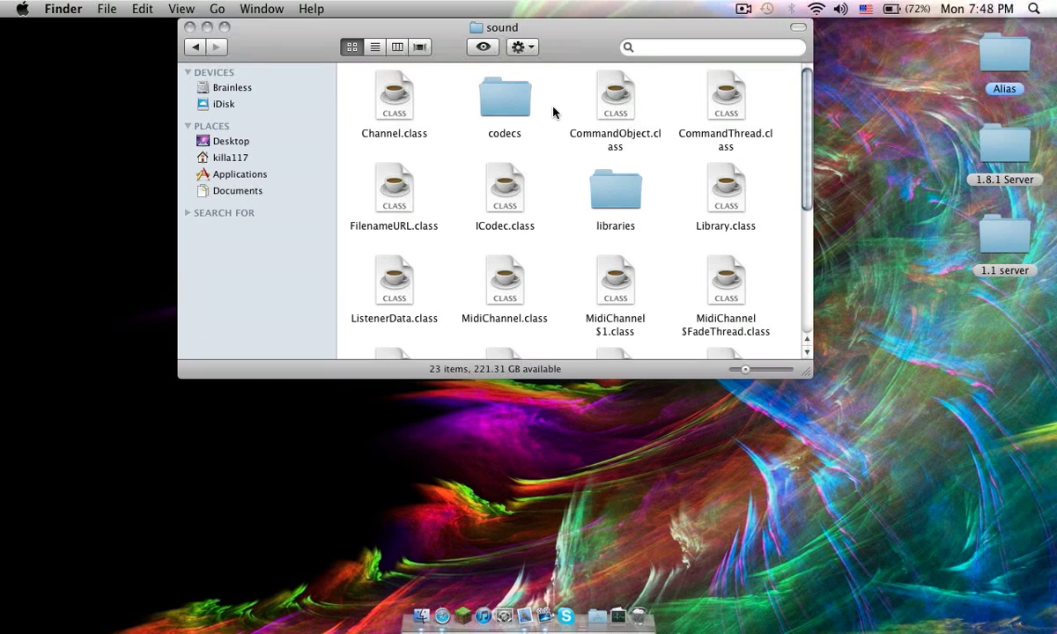
double_click(505, 89)
right_click(551, 174)
click(582, 229)
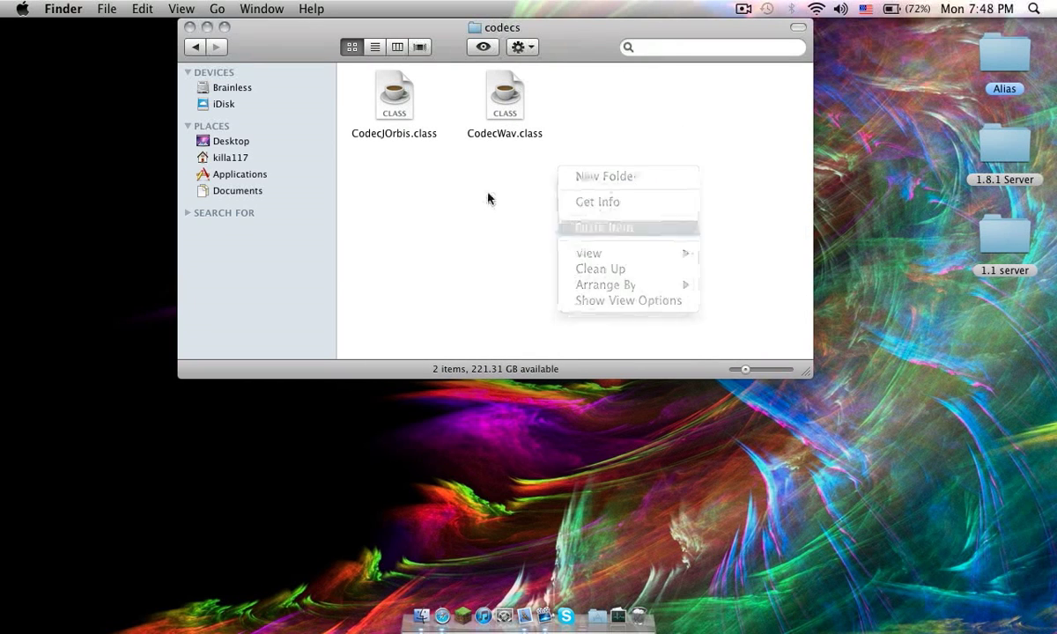
click(203, 51)
click(204, 51)
click(203, 51)
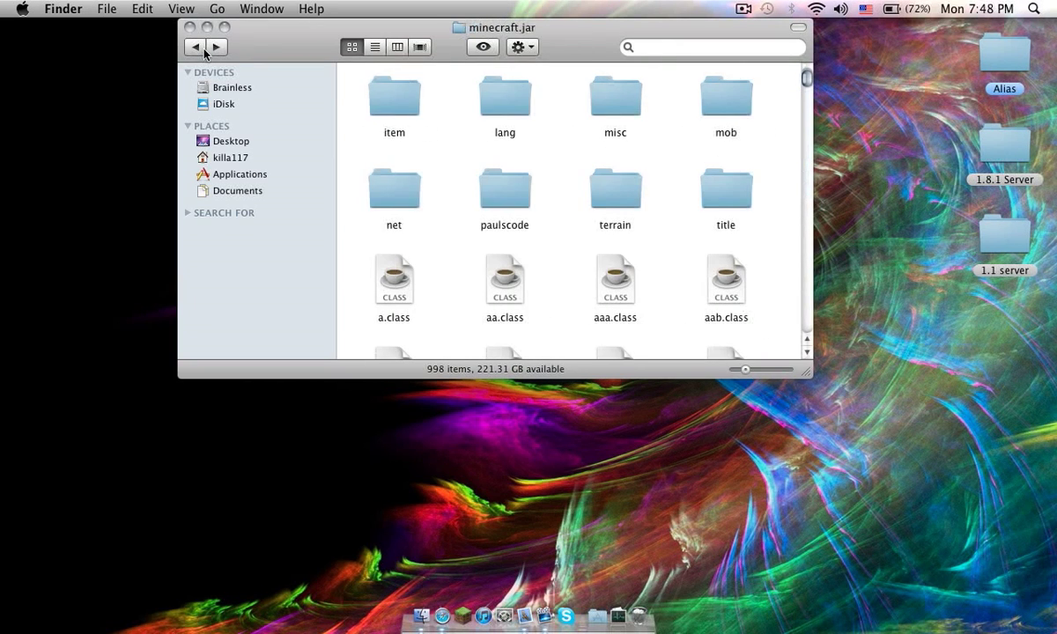
scroll(414, 123, up, 5)
Step: Paste all 21 TooManyItems files into minecraft.jar, replacing conflicting files
drag(443, 50, 444, 234)
click(614, 155)
double_click(614, 154)
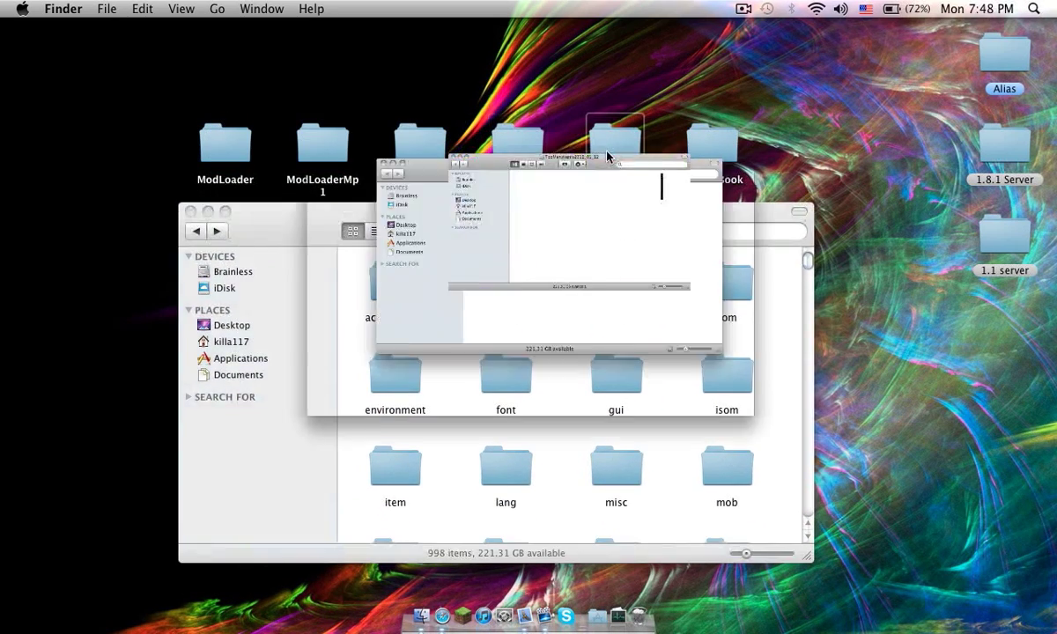
click(496, 246)
key(super+a)
right_click(496, 247)
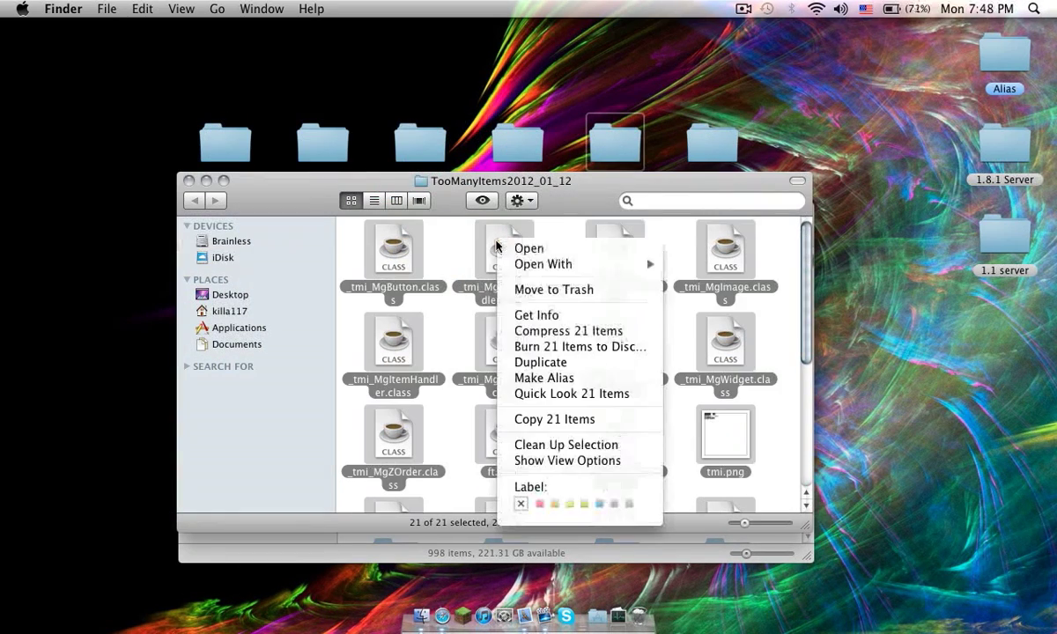
click(529, 398)
click(189, 181)
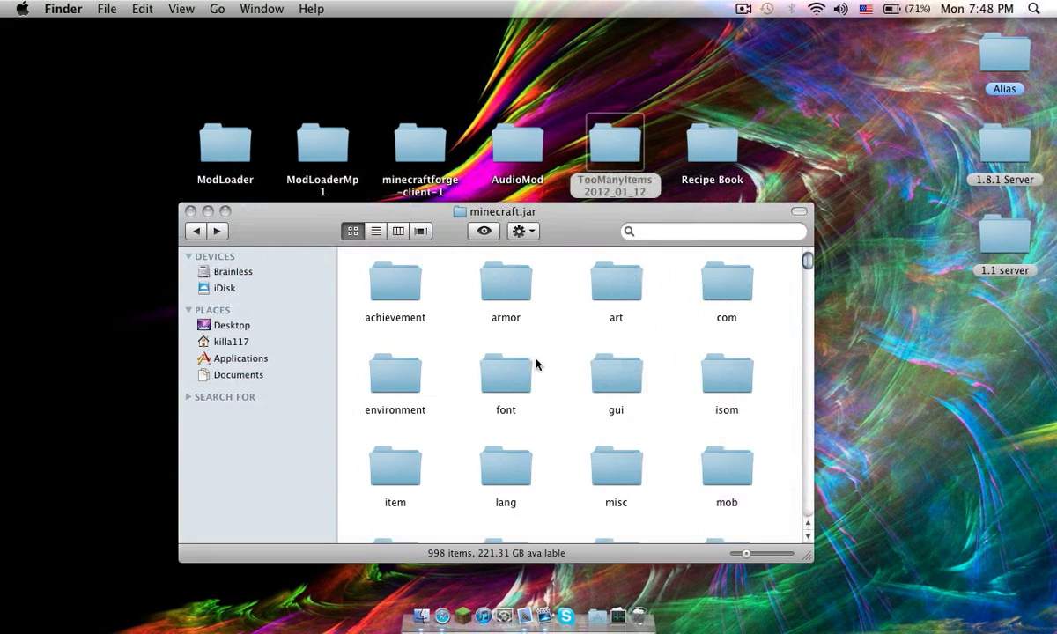
right_click(525, 328)
click(555, 380)
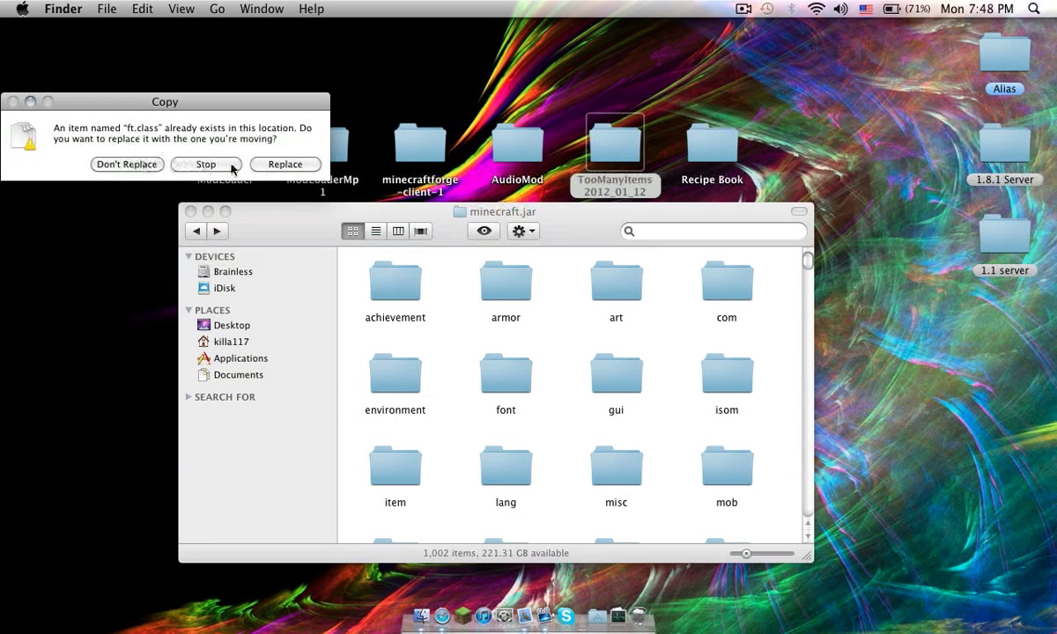
click(257, 162)
Step: Paste the five Recipe Book files, including GuiRecipeBook.class, into minecraft.jar
double_click(697, 155)
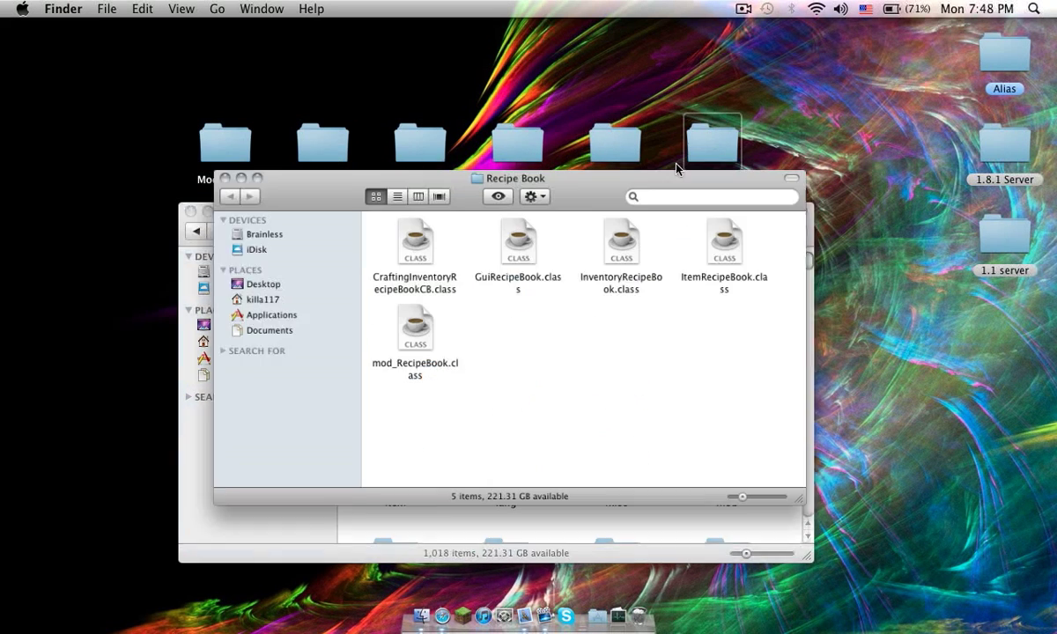
click(511, 243)
key(super+a)
right_click(511, 244)
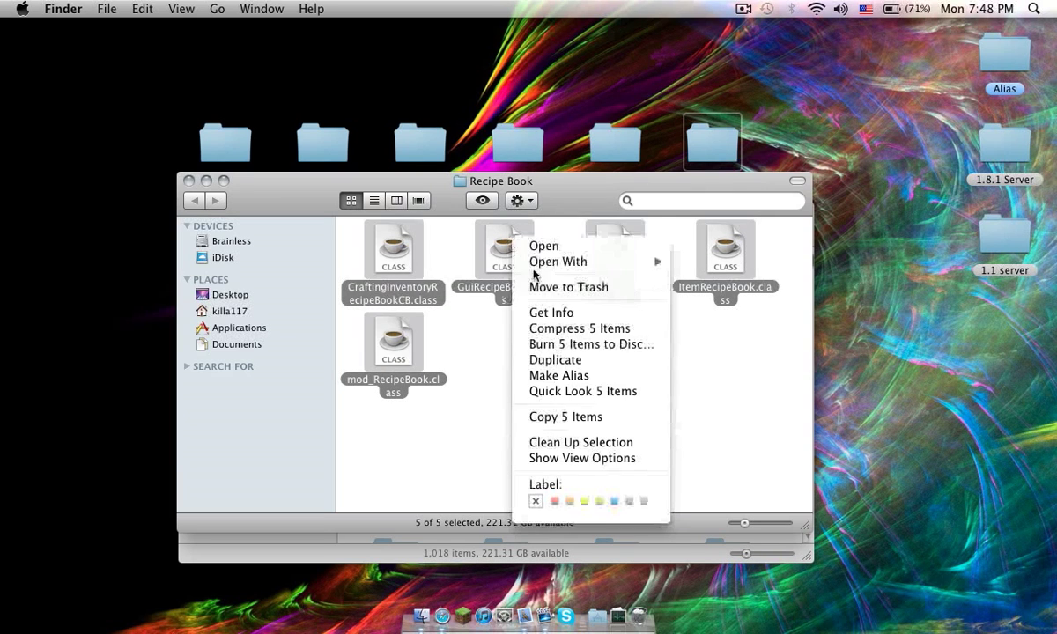
click(551, 416)
click(188, 181)
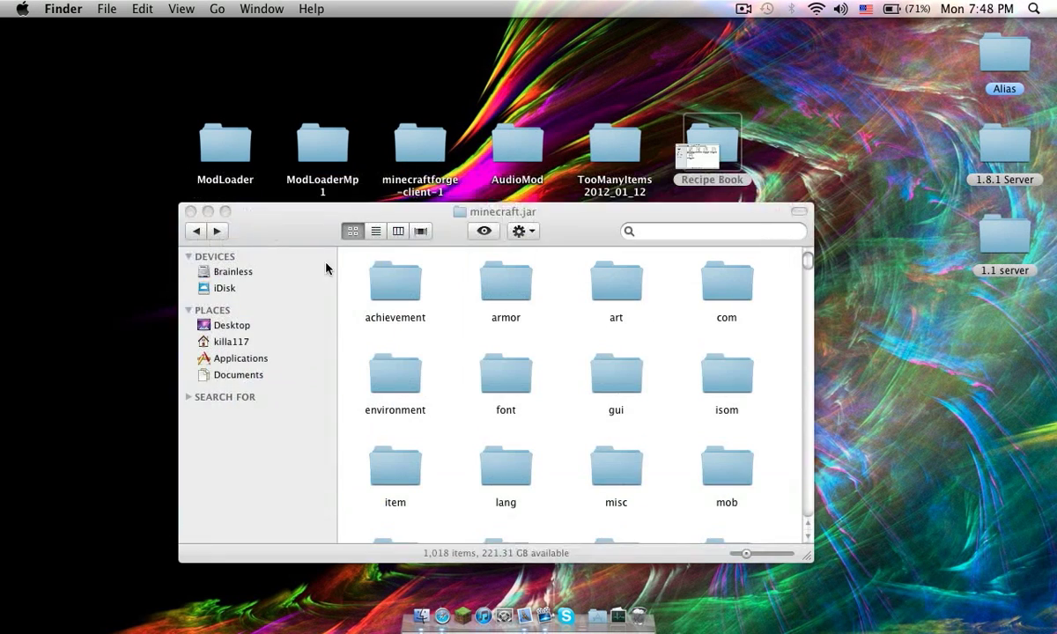
right_click(555, 406)
click(575, 460)
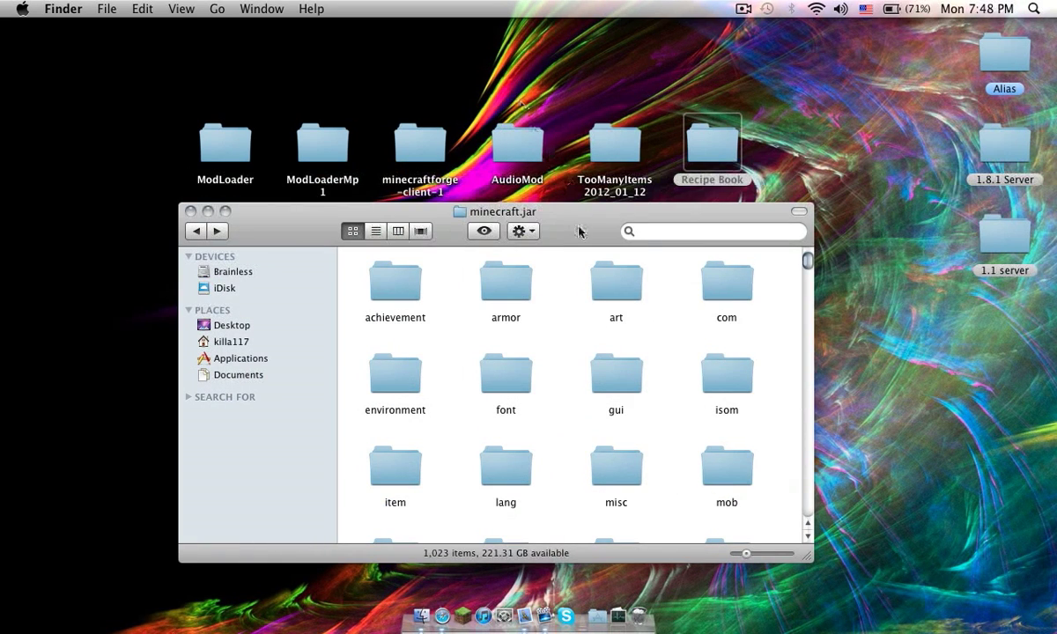
drag(578, 229, 562, 331)
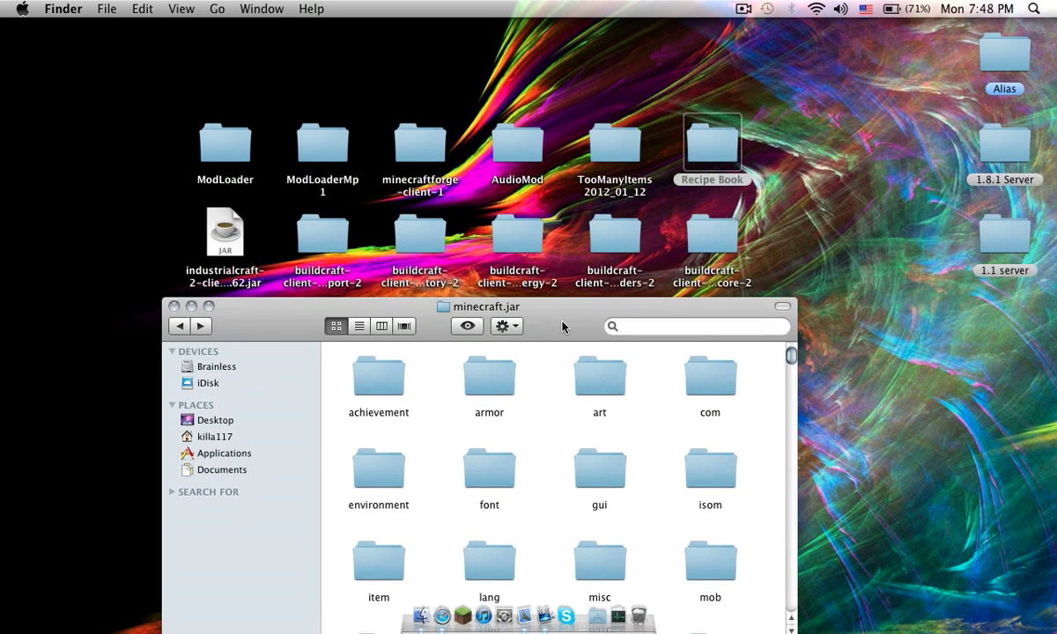
Step: Move the Finder window back and return to the minecraft folder
drag(437, 330, 387, 233)
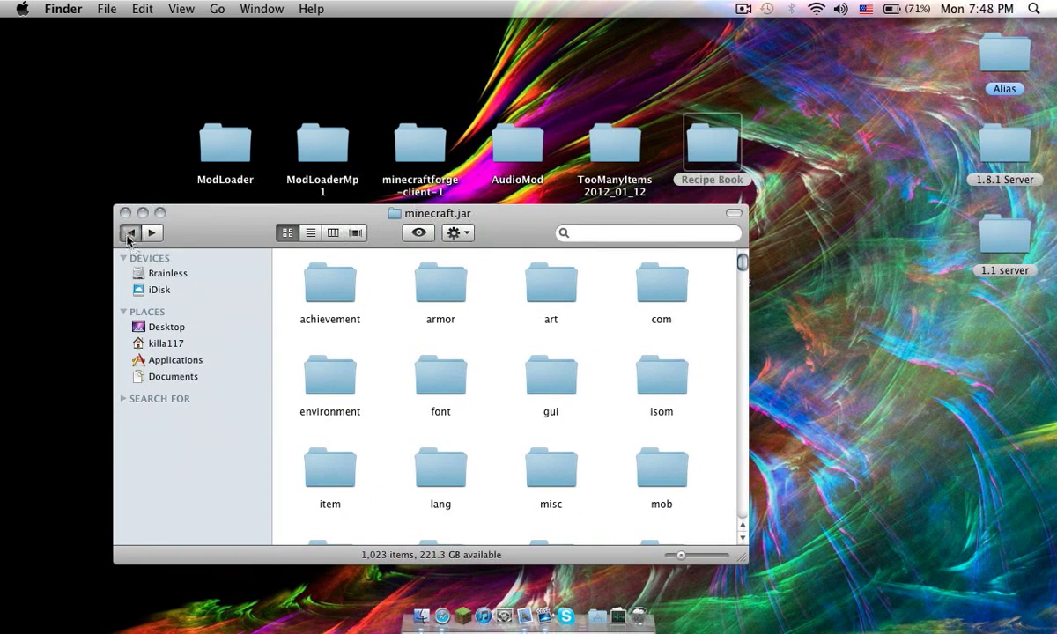
click(131, 233)
click(131, 233)
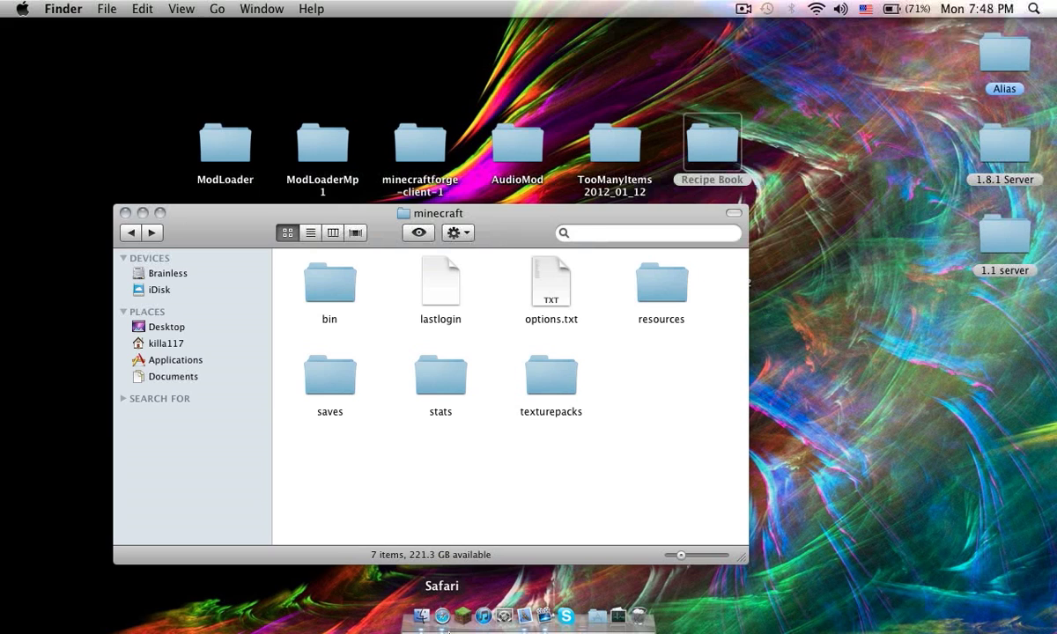
Step: Launch Minecraft, log in, and generate a New World in Singleplayer
click(463, 616)
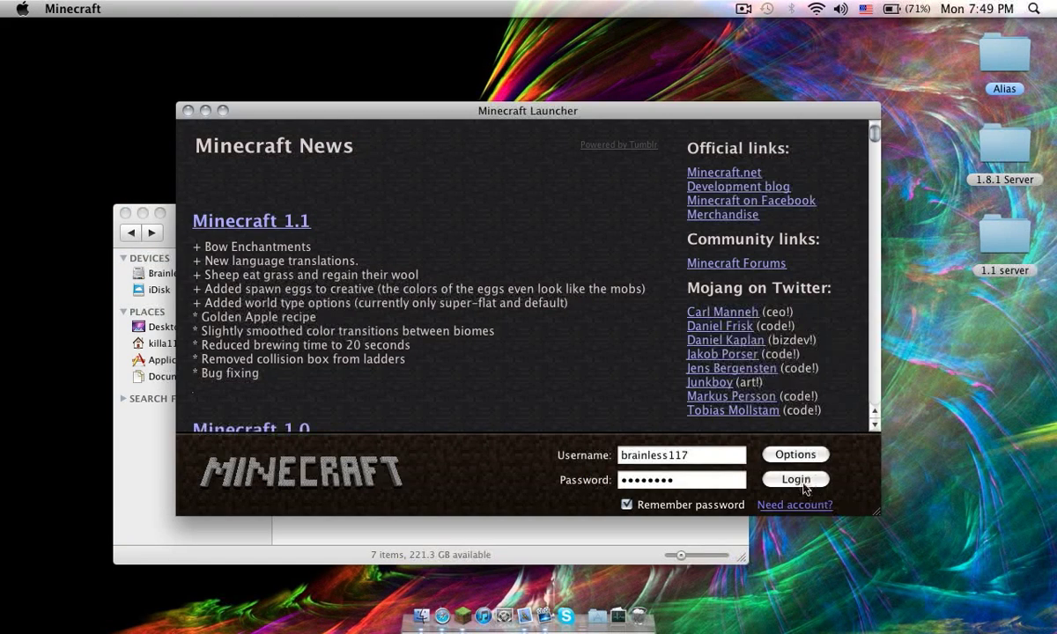
click(771, 479)
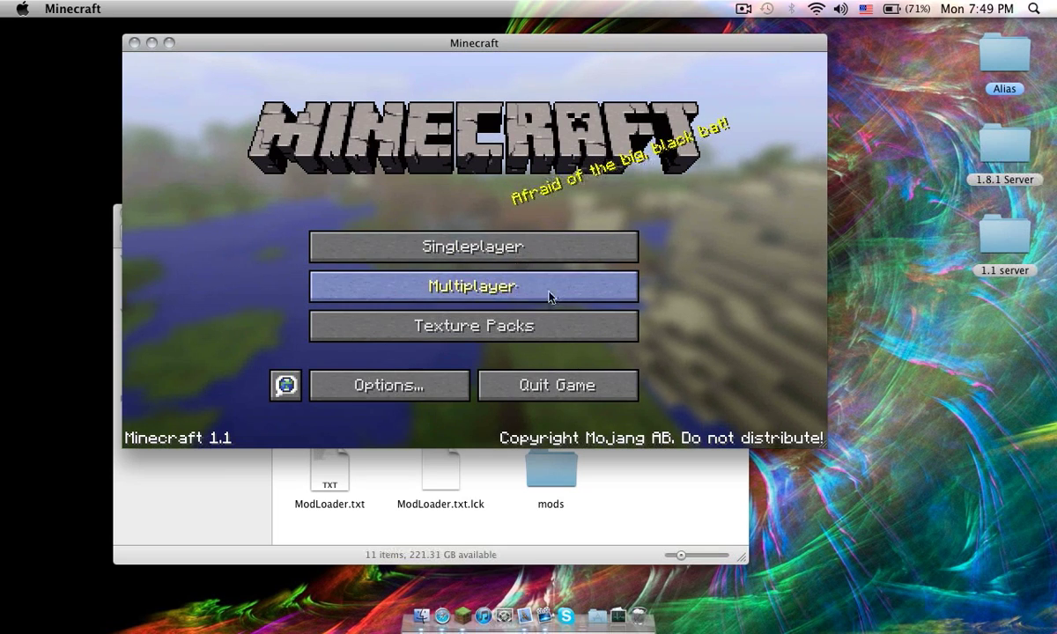
click(522, 256)
click(556, 381)
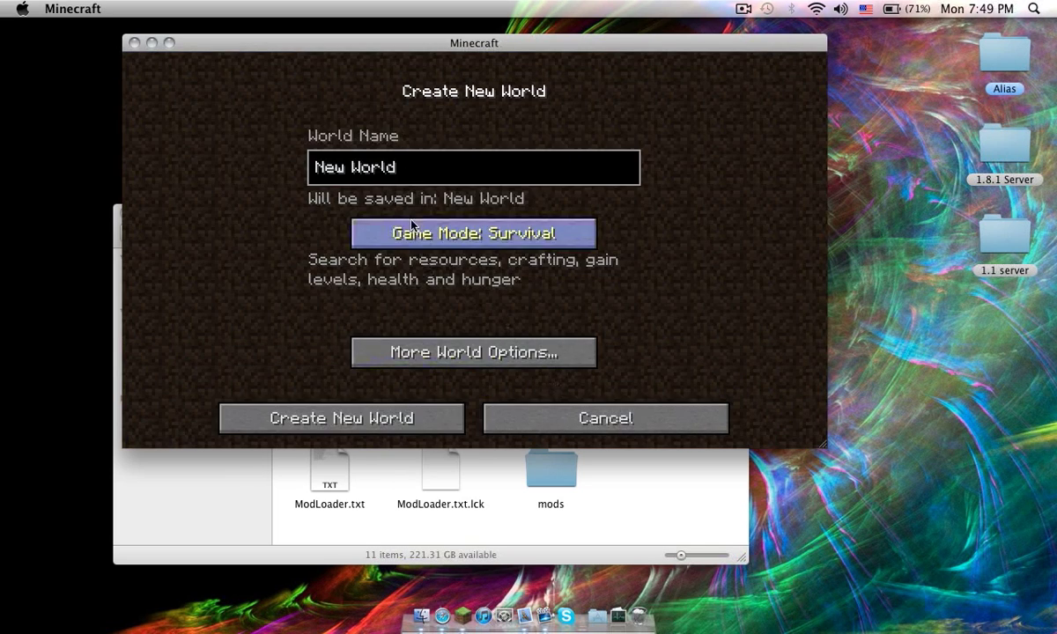
click(355, 426)
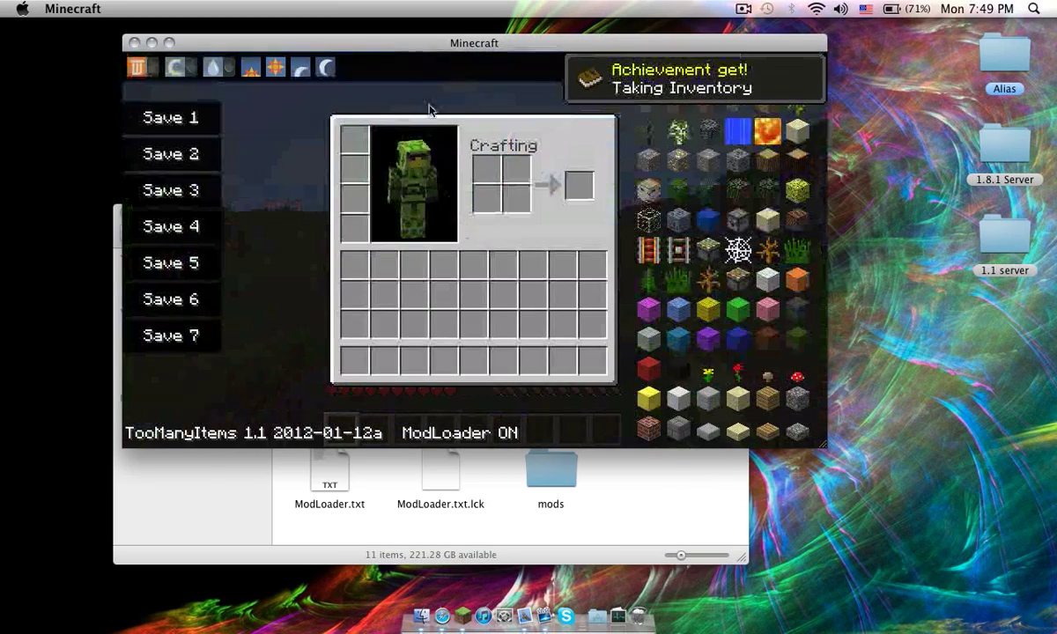
Step: Maximize the game window and fill the hotbar with 64-stacks from the TooManyItems panel, including the purple block
click(169, 42)
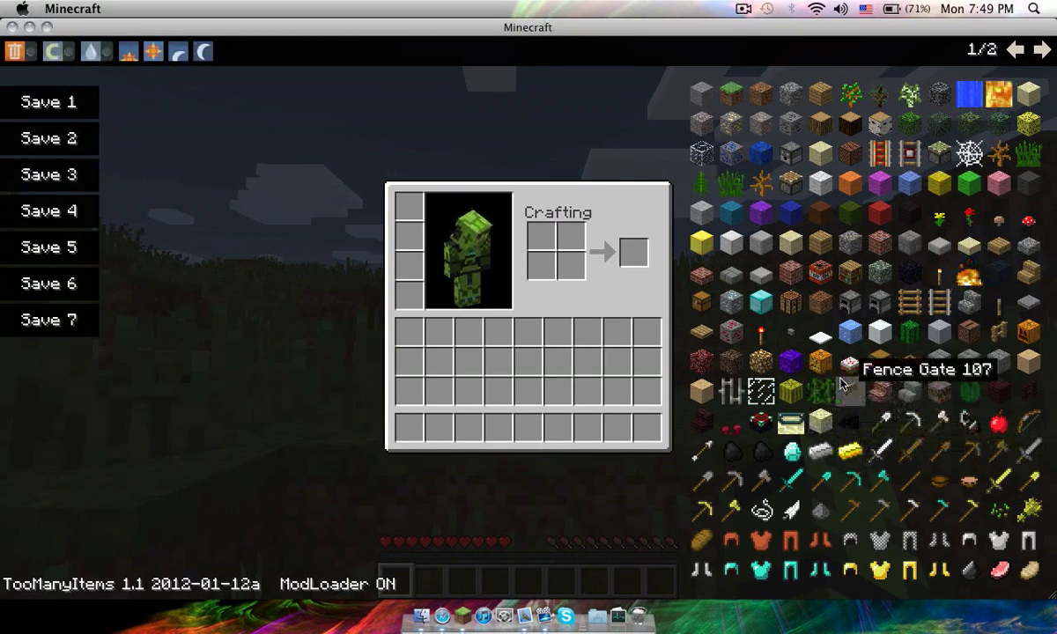
click(941, 362)
click(941, 335)
click(879, 183)
click(910, 304)
click(941, 273)
click(969, 273)
click(879, 185)
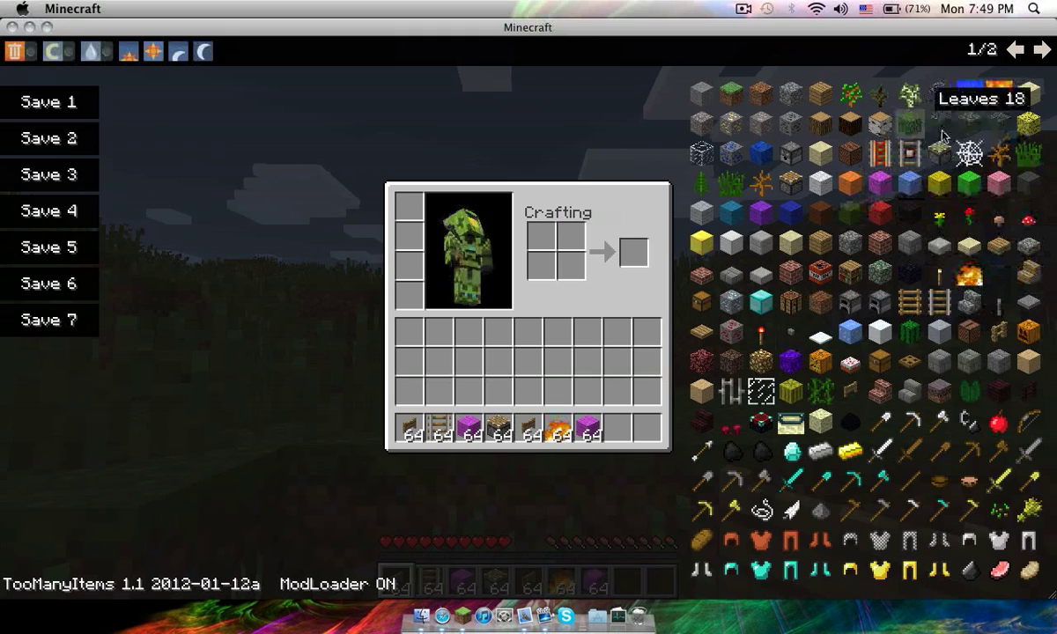
Step: Take the Recipe Book from item page 2, hold it in slot 8, open it and page through its recipes
click(1043, 51)
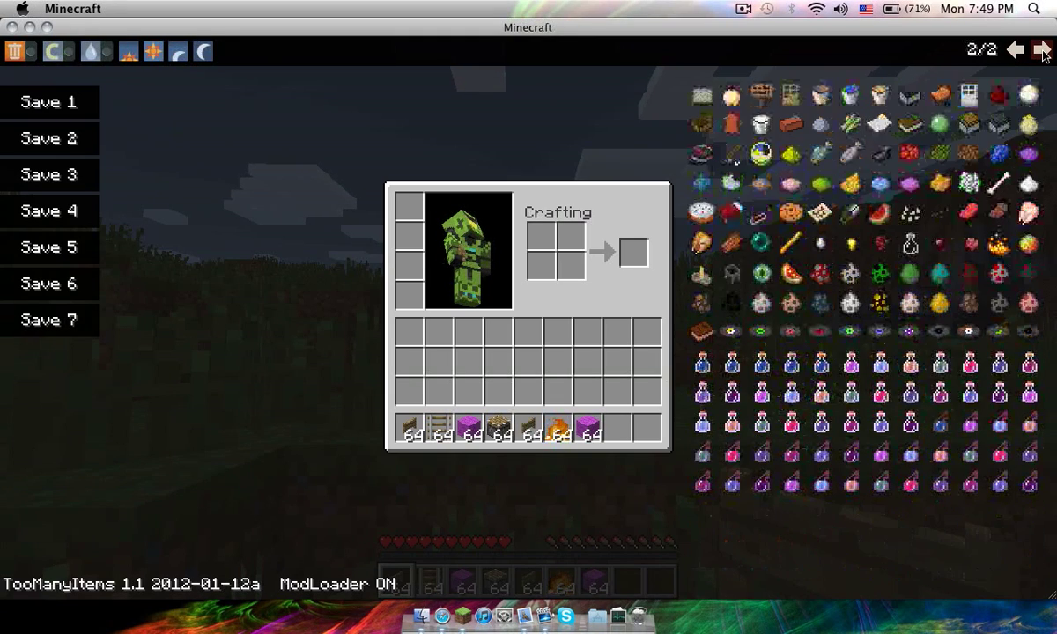
click(700, 333)
key(e)
key(8)
right_click(528, 318)
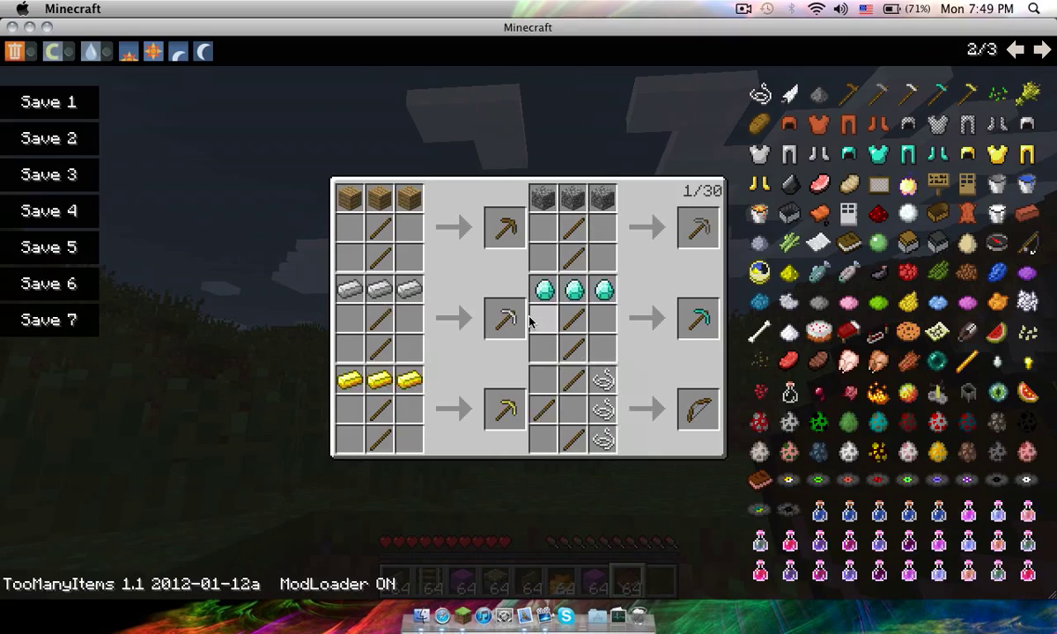
click(528, 322)
click(528, 322)
key(Escape)
key(Escape)
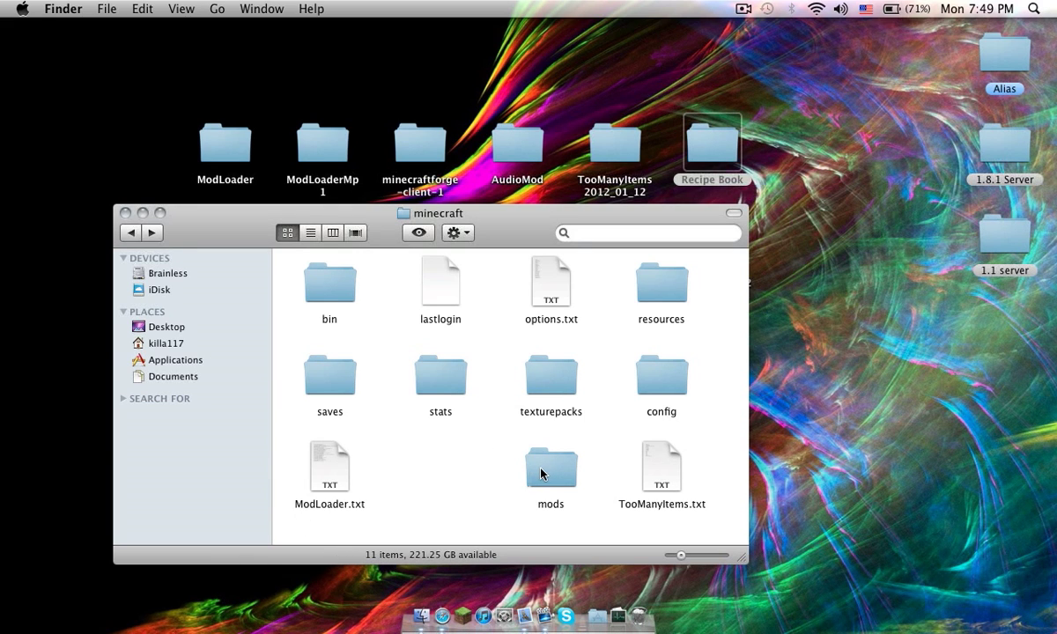
Step: Open the mods folder and copy the five buildcraft folders plus the industrialcraft jar from the desktop
double_click(529, 467)
drag(469, 217, 535, 335)
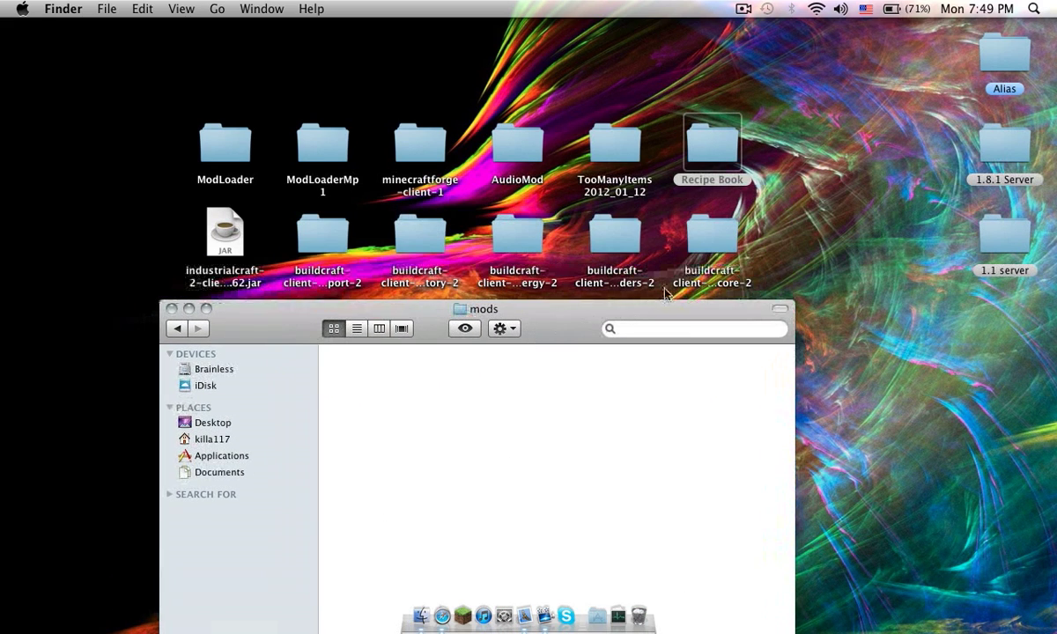
click(804, 249)
drag(691, 261, 312, 253)
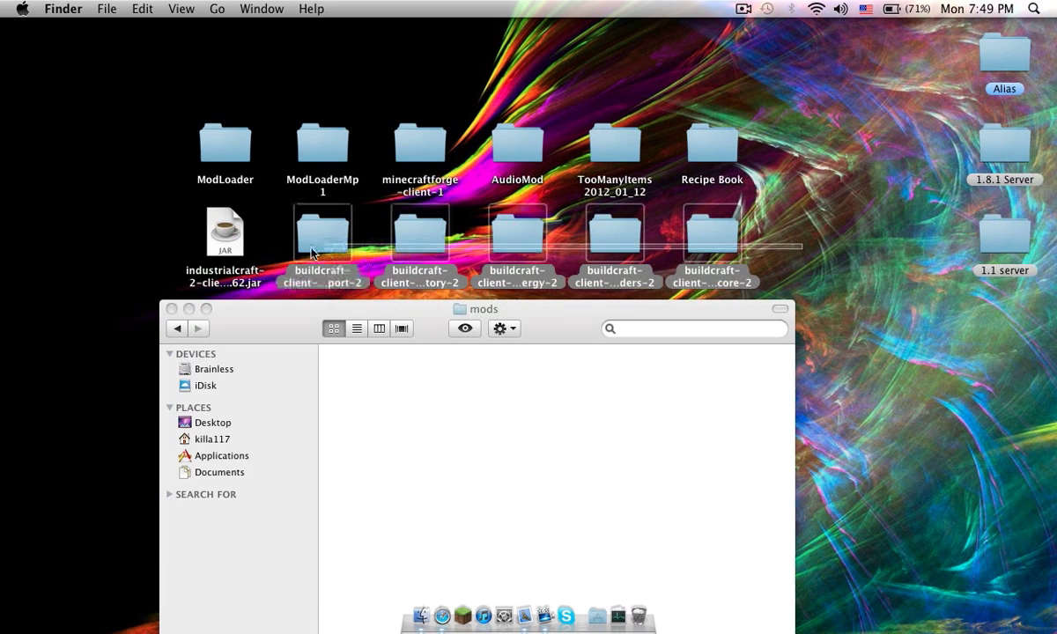
drag(245, 253, 242, 250)
right_click(240, 249)
click(306, 424)
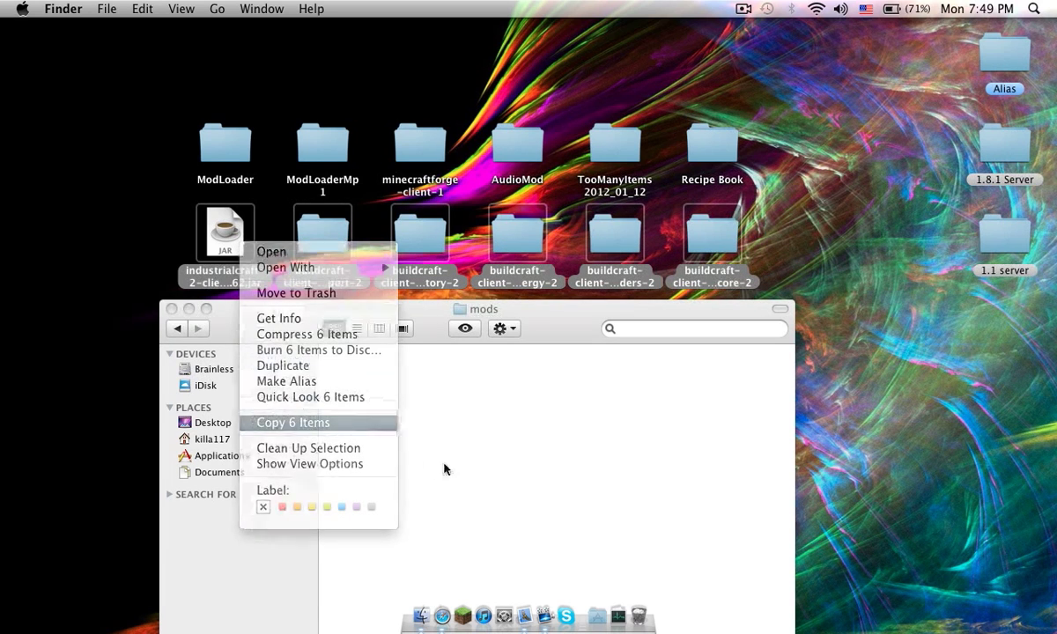
Step: Paste the six mod items into mods, then return to the minecraft folder and close it
right_click(446, 464)
click(511, 527)
drag(539, 327, 538, 188)
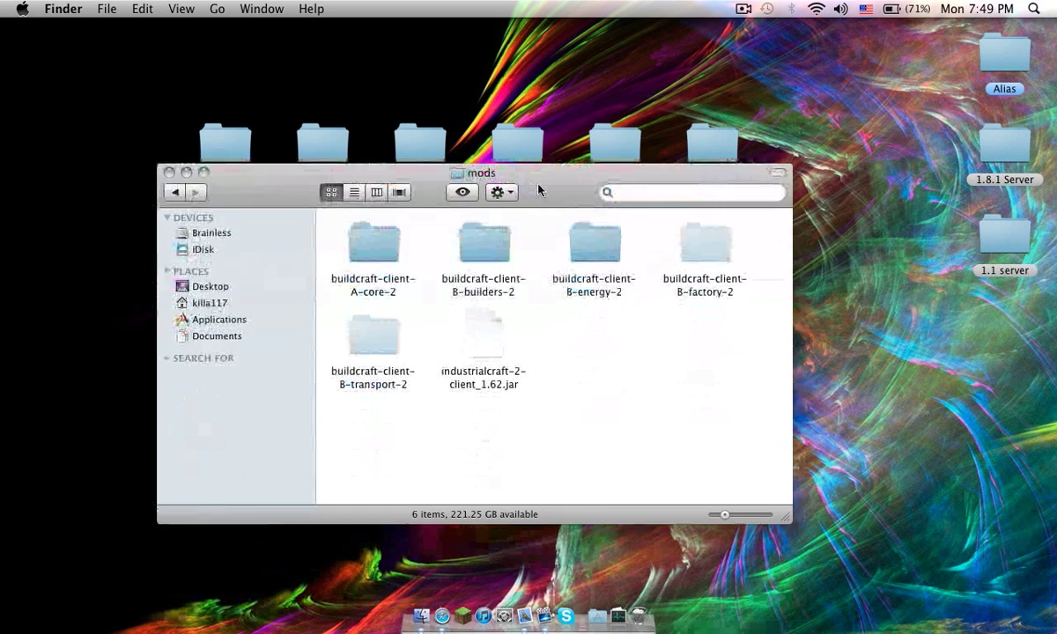
click(174, 191)
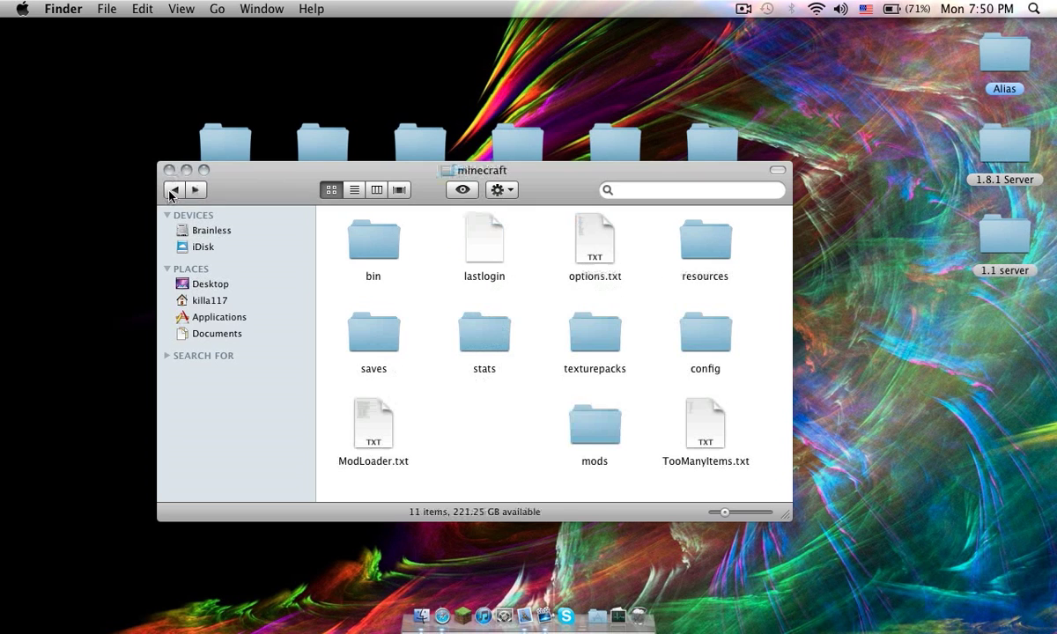
click(168, 170)
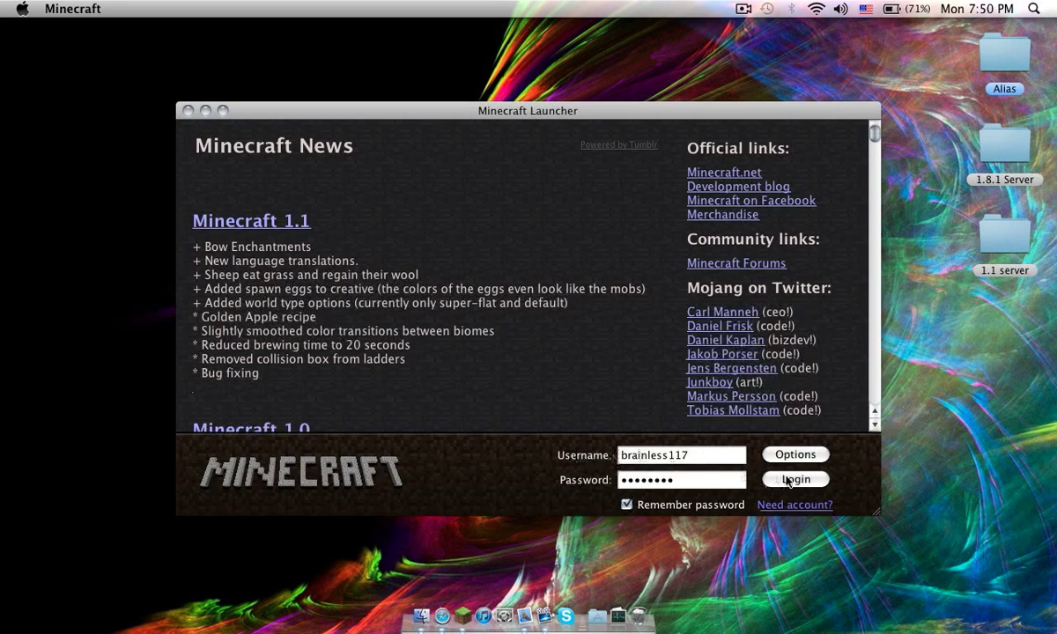
Step: Log in, maximize the game and load the New World singleplayer save
click(793, 480)
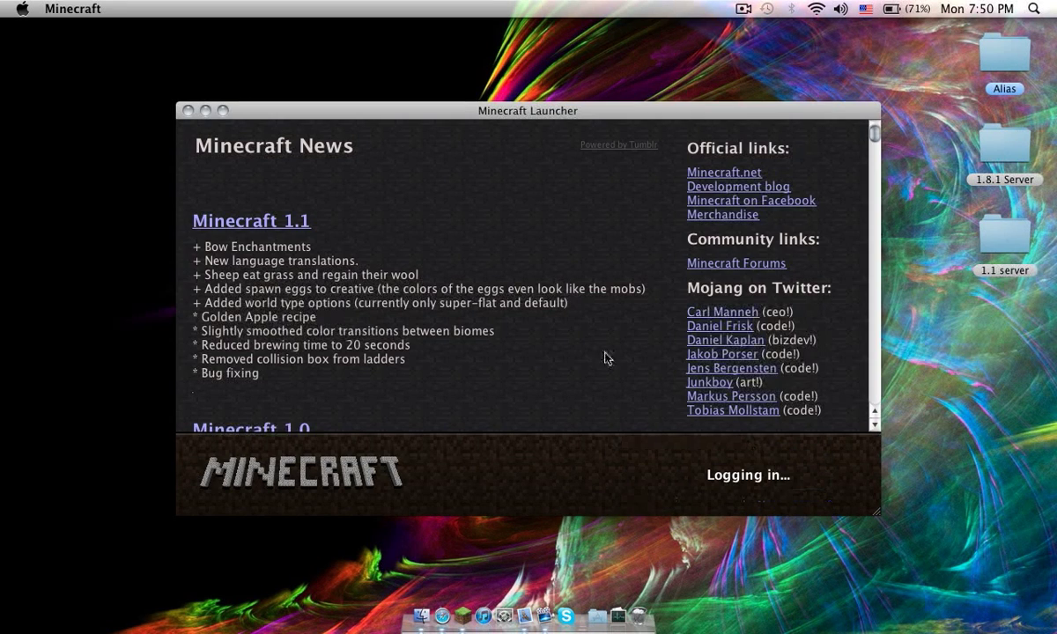
click(222, 112)
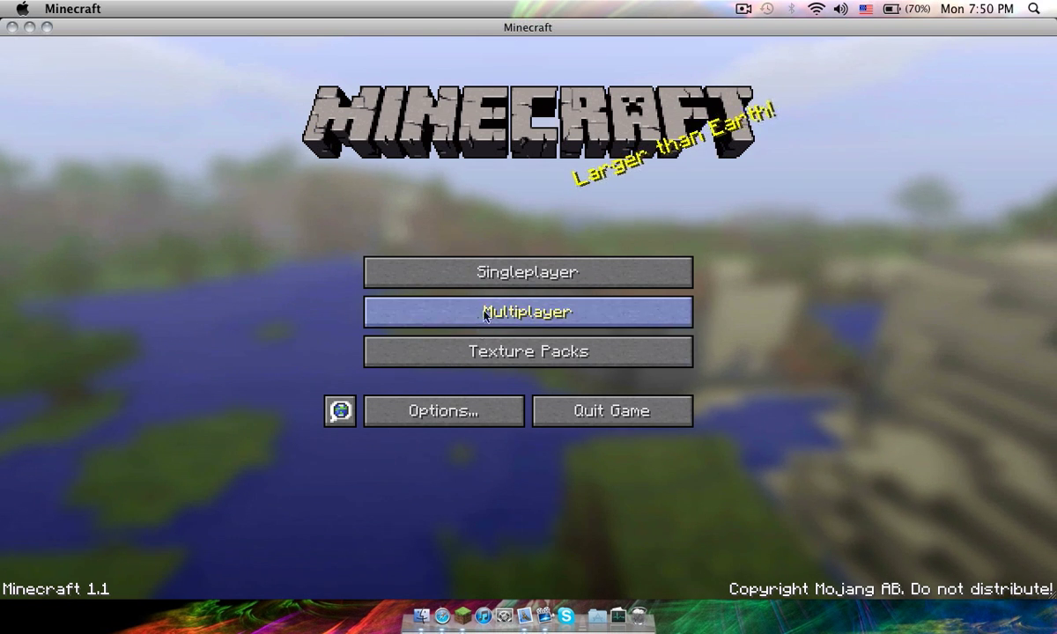
click(472, 274)
click(484, 295)
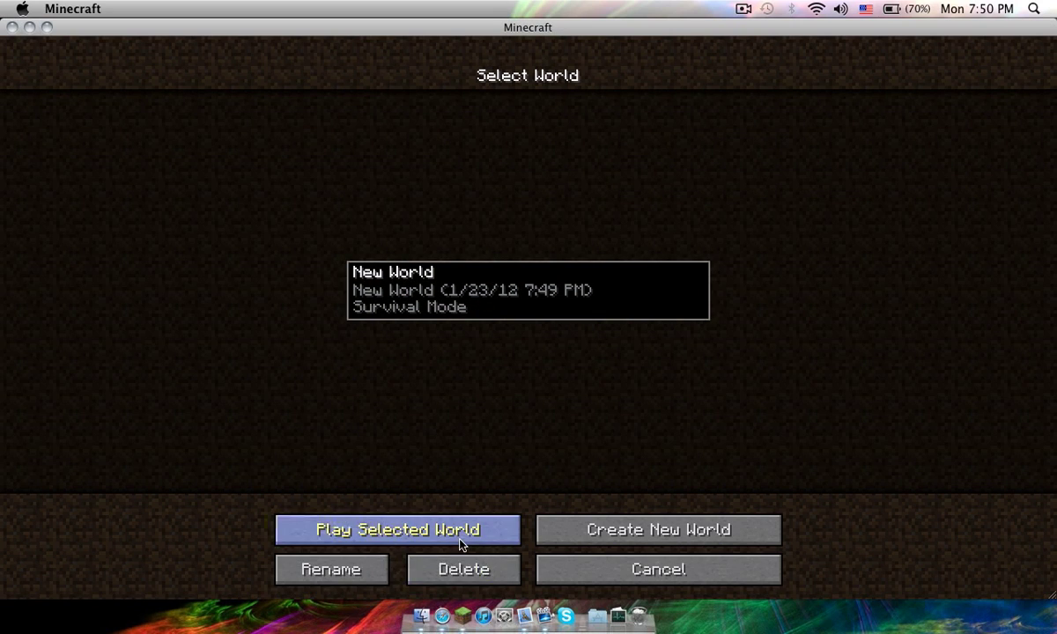
click(460, 539)
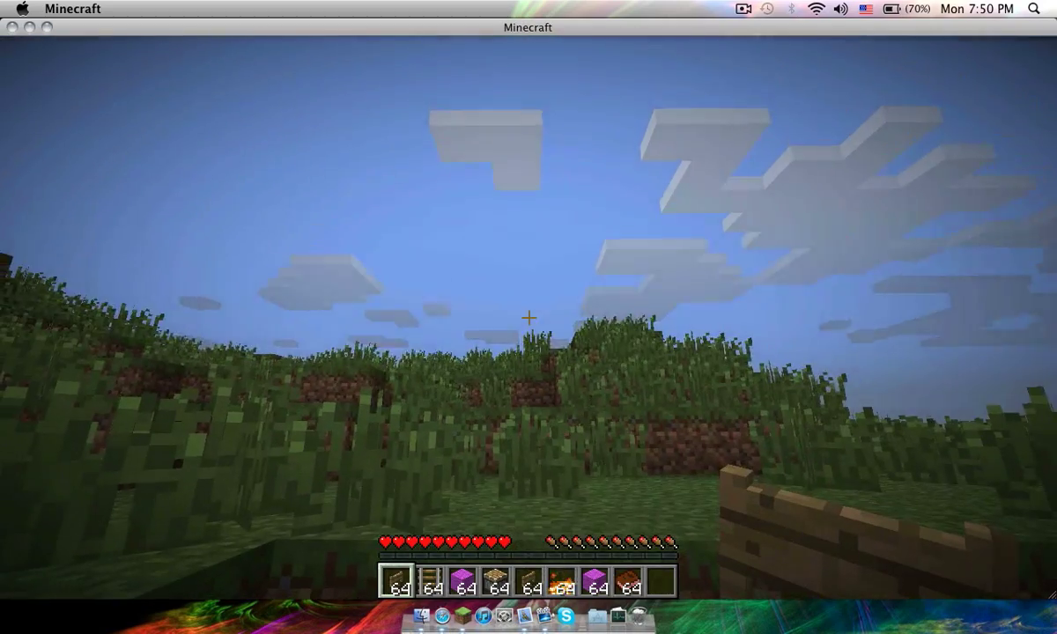
Step: Add 64-stacks of modded items, including Frame, Nuclear Reactor and Mining Pipe, to the inventory
key(e)
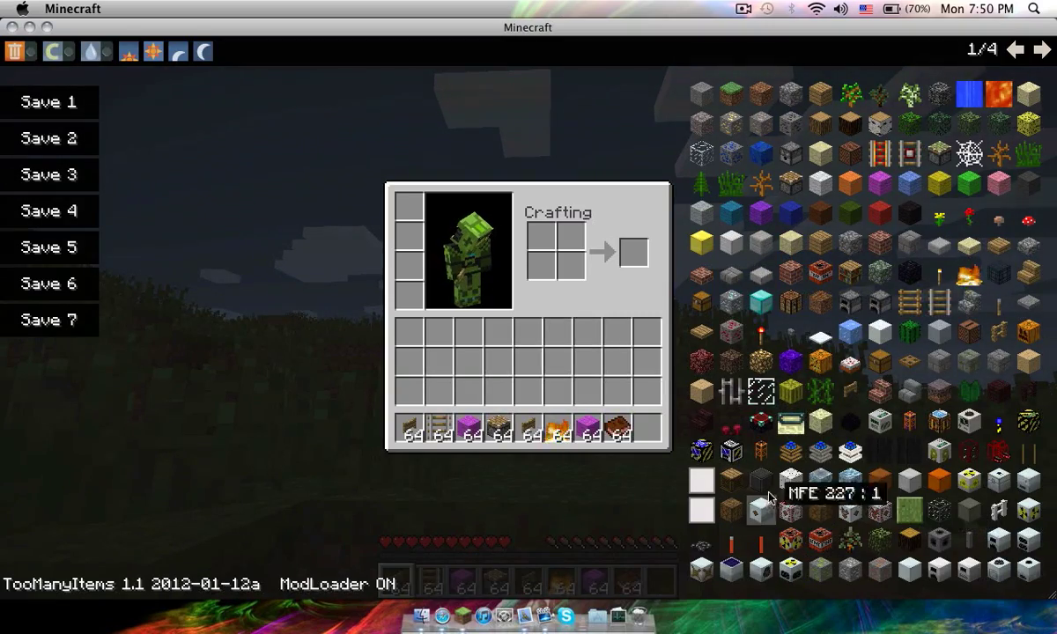
click(962, 451)
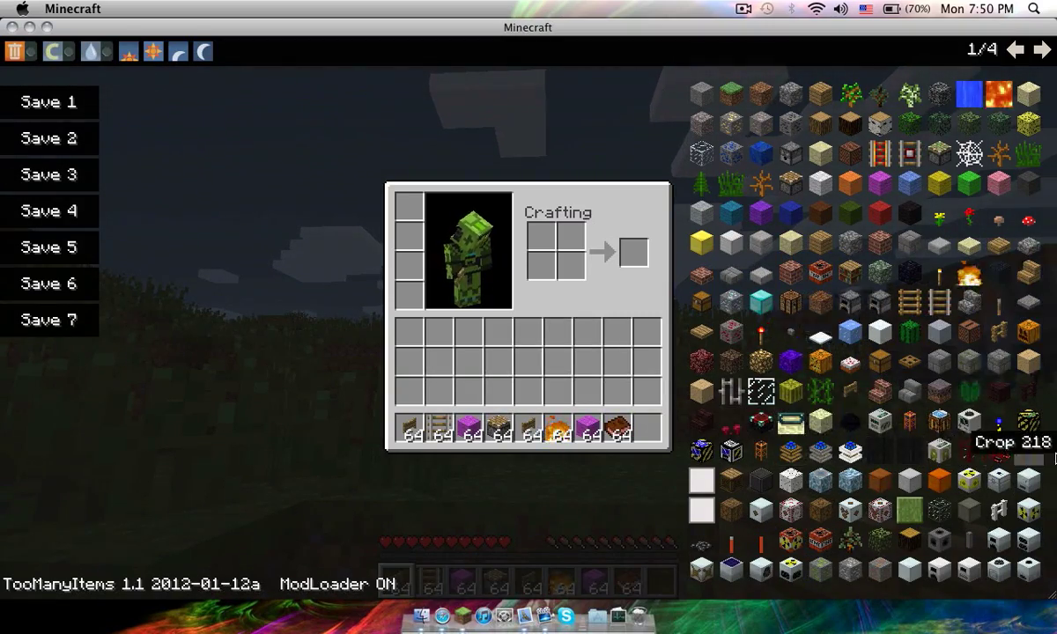
click(923, 453)
click(758, 453)
click(791, 567)
click(941, 536)
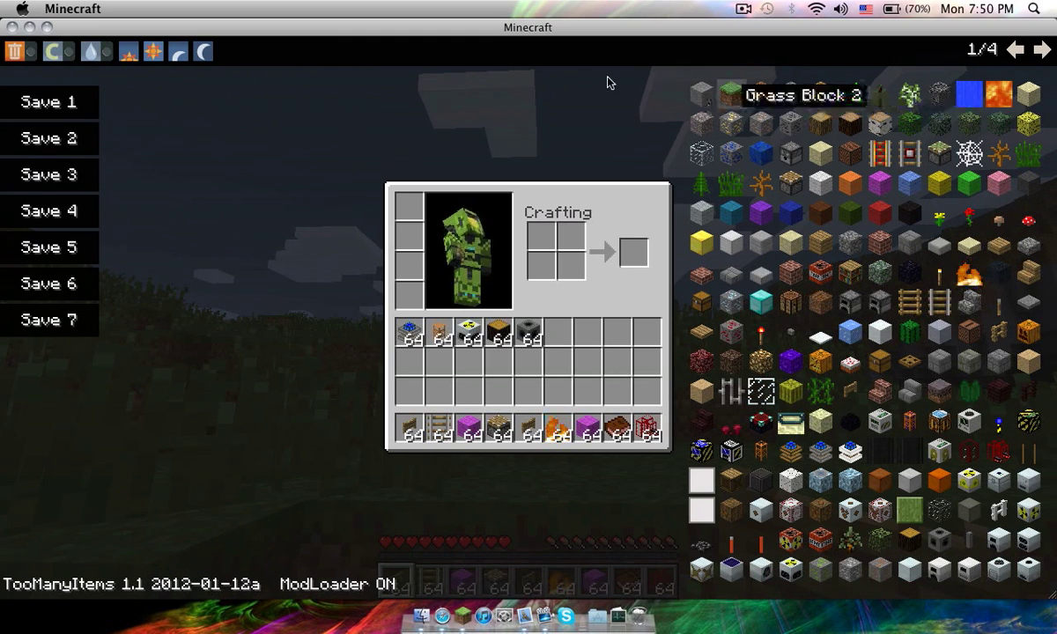
Step: Pause New World and choose Save and Quit to Title
key(Escape)
key(Escape)
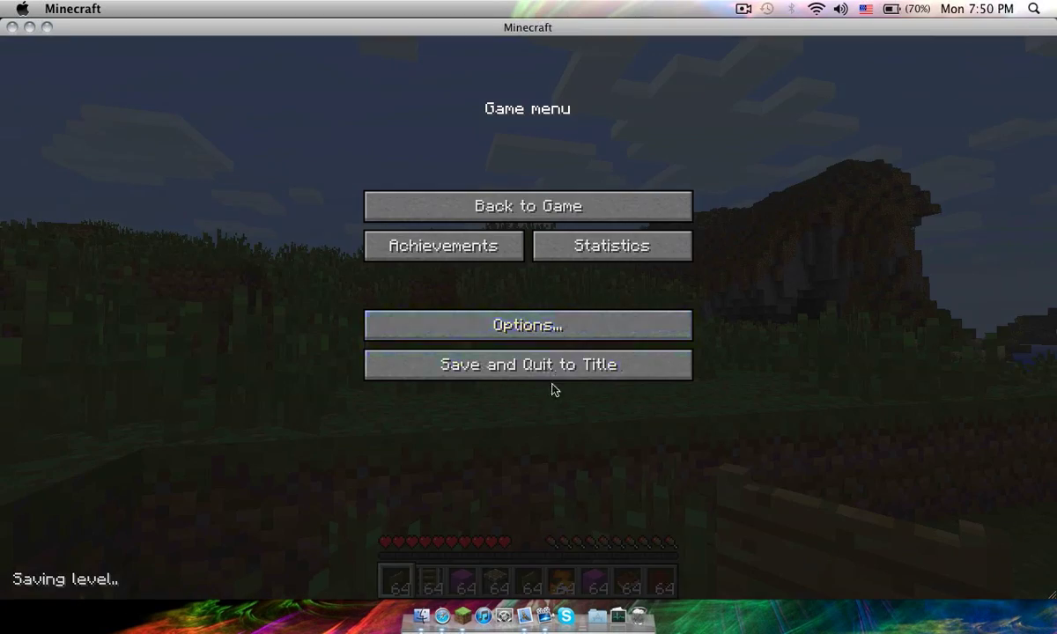
click(552, 370)
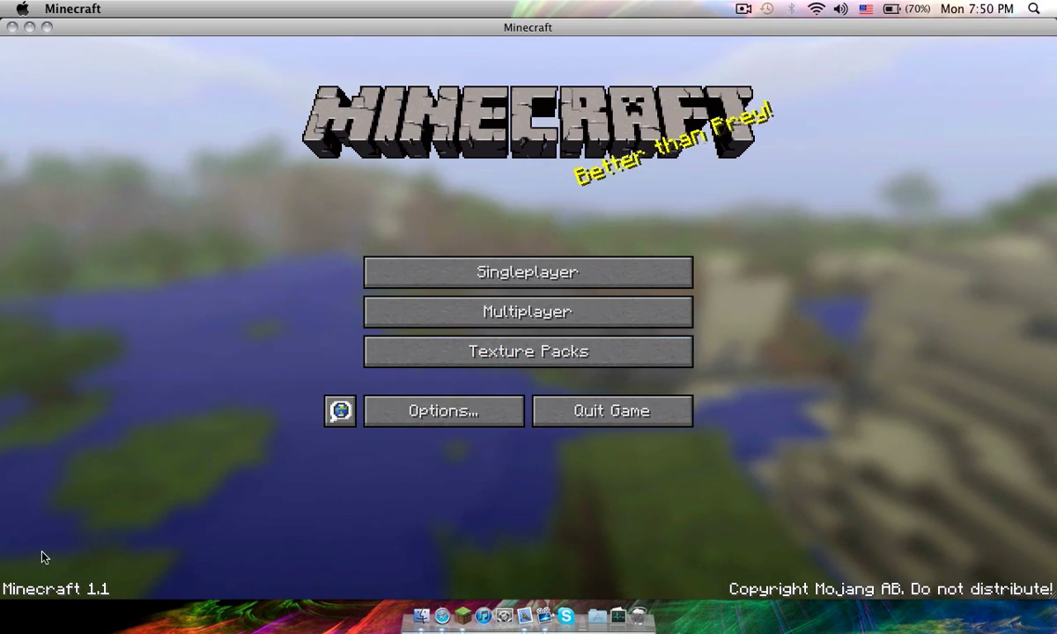